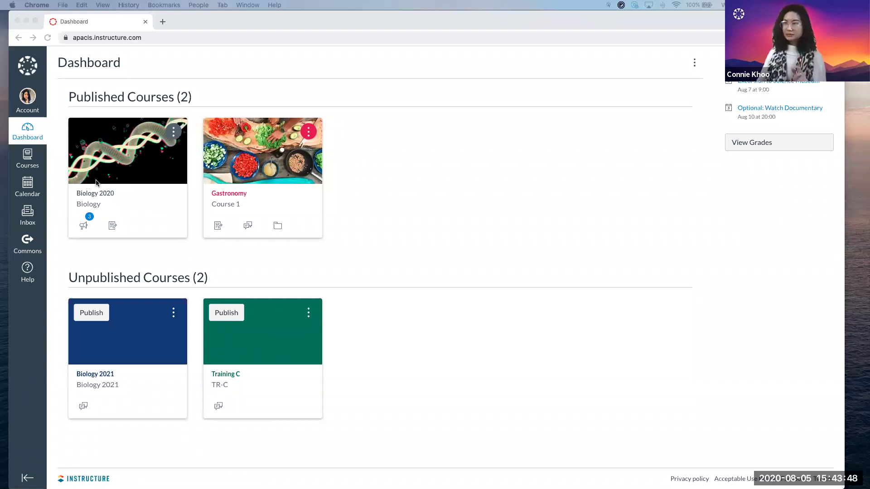
Open the Biology 2020 course and go to its list of assignments
left_click(96, 182)
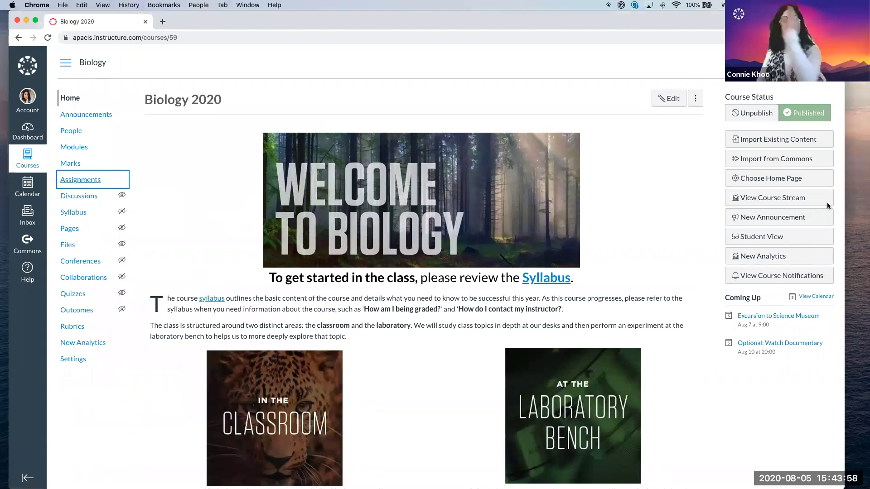
key("Return")
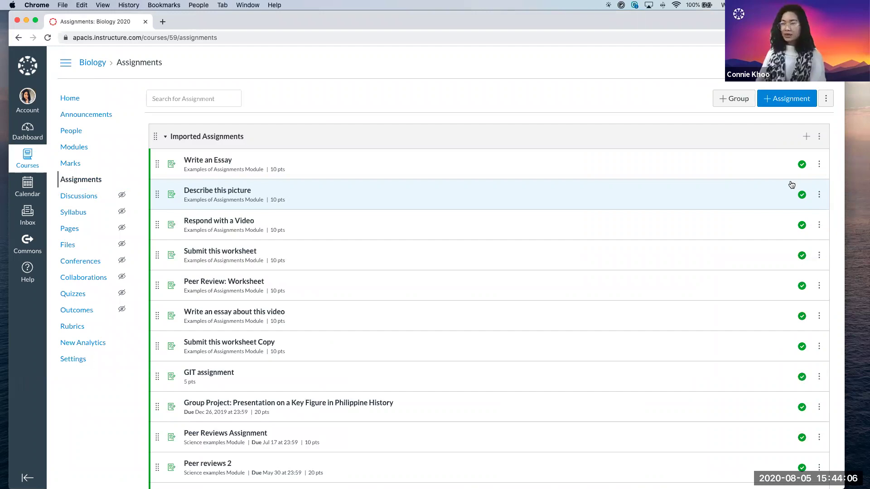
scroll(790, 184, "up", 5)
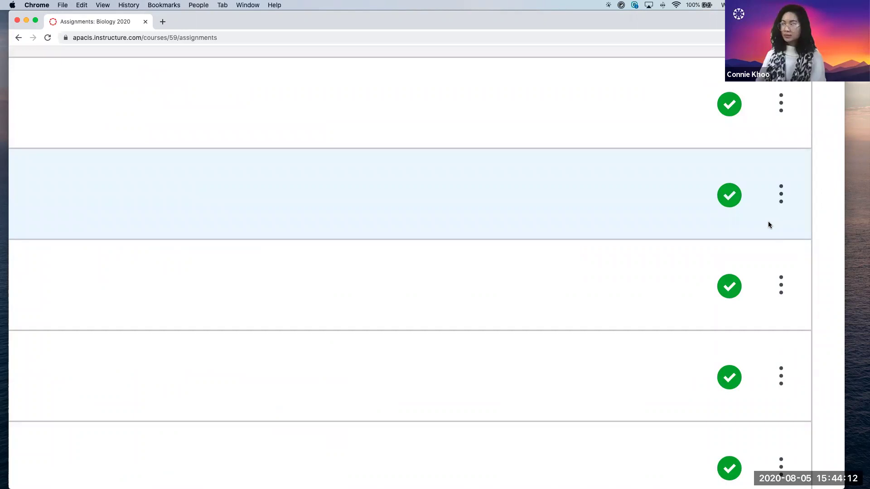
scroll(768, 221, "down", 5)
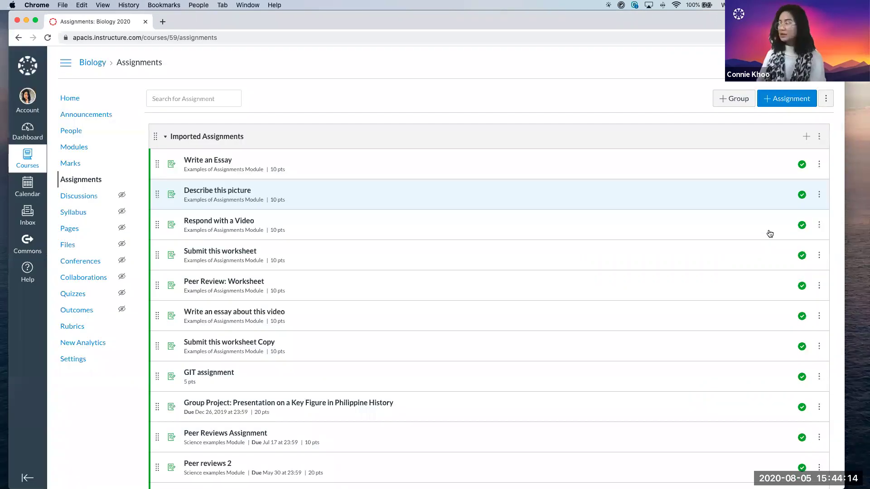
Copy the Describe this picture assignment to Course 1, placing it at the top of the Cooking styles module
left_click(819, 194)
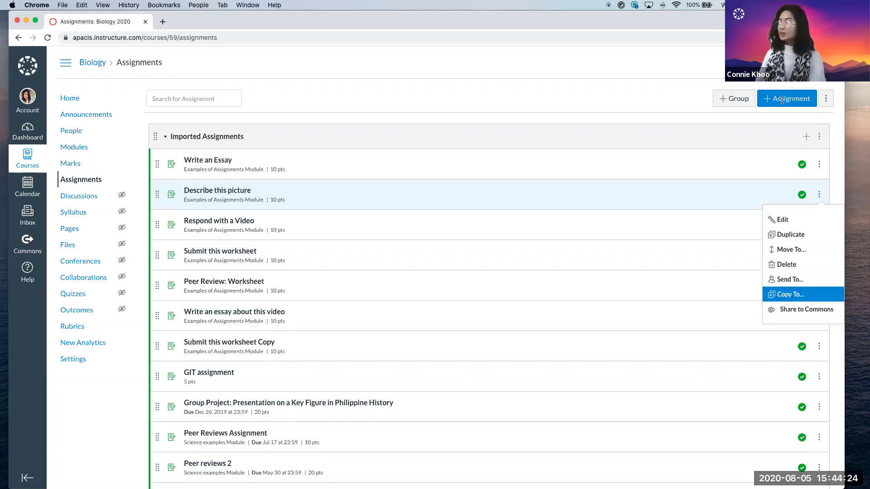
left_click(783, 298)
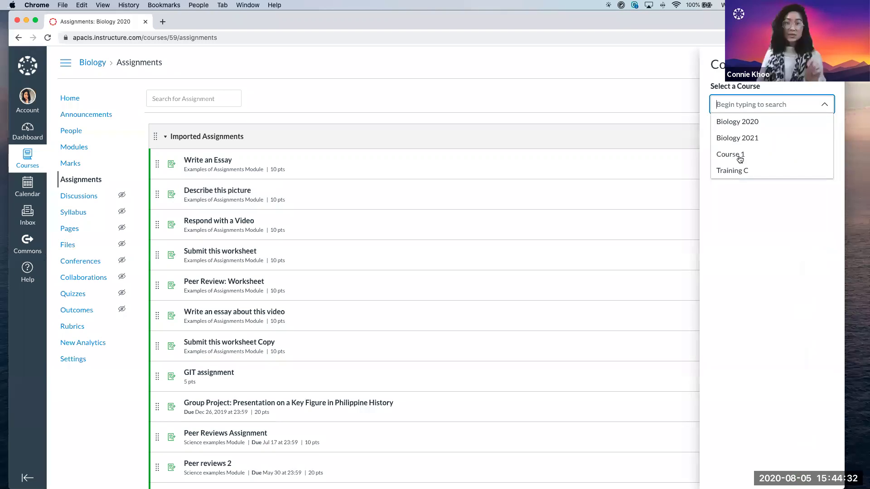
left_click(739, 155)
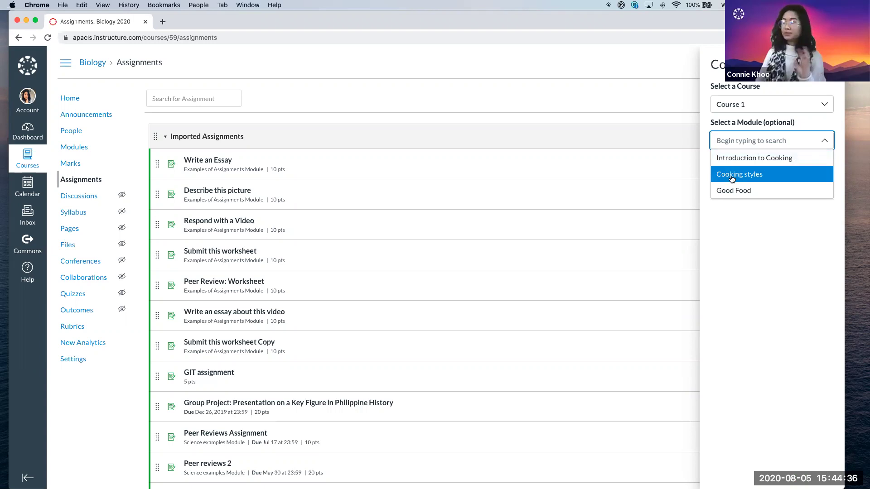
left_click(731, 178)
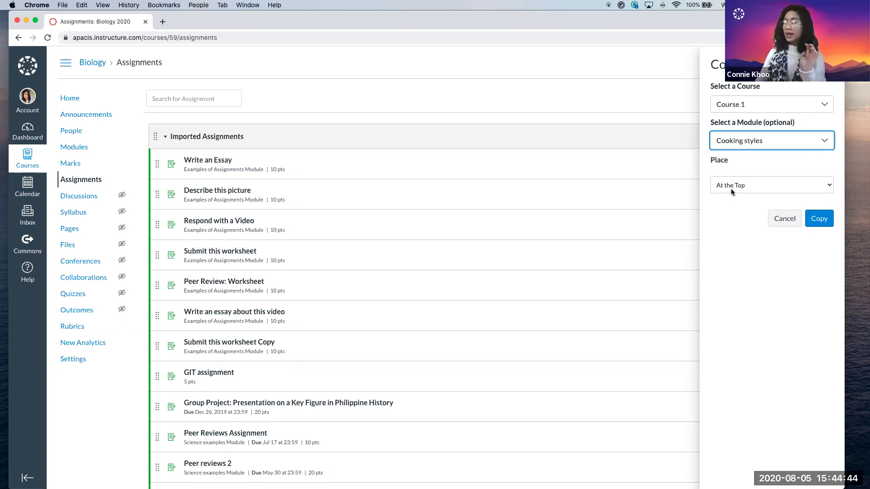
left_click(730, 189)
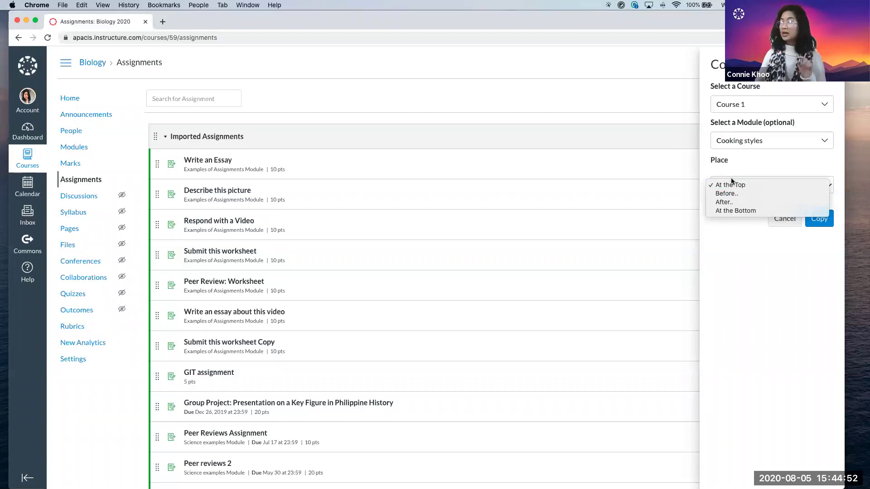
left_click(727, 186)
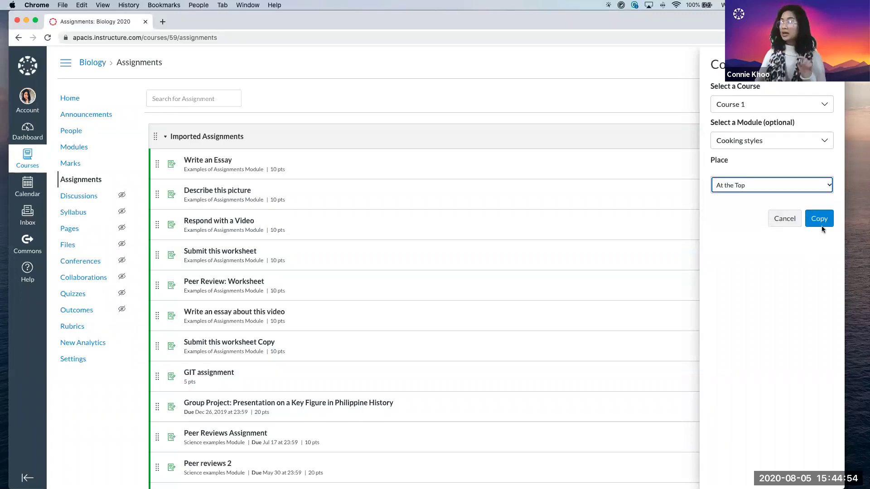
left_click(821, 223)
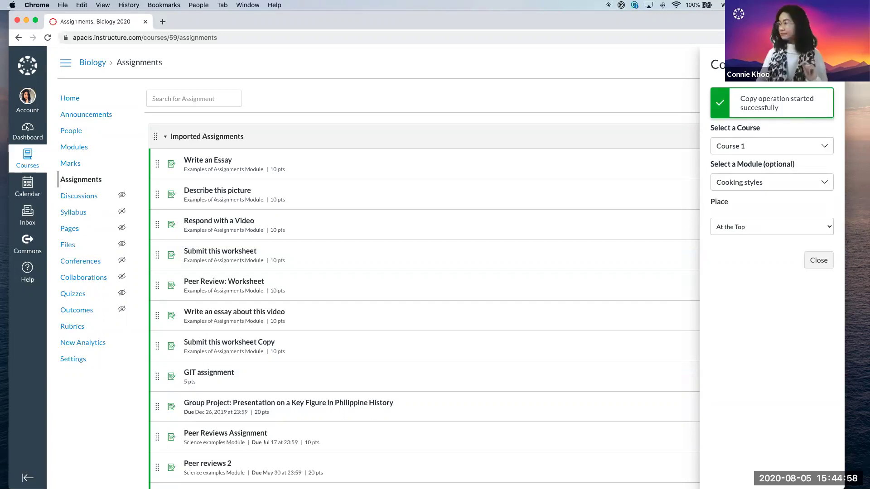
key("Escape")
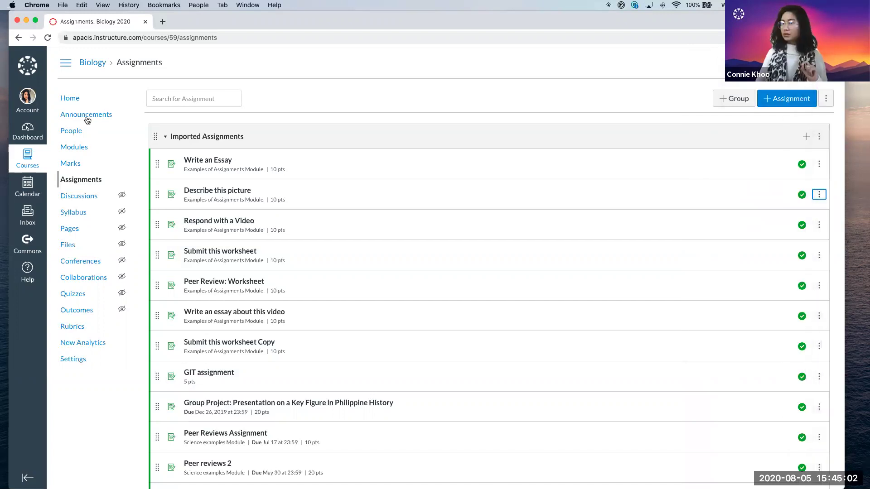
Open the Gastronomy course and check its Cooking styles module for the copied Describe this picture assignment
left_click(33, 132)
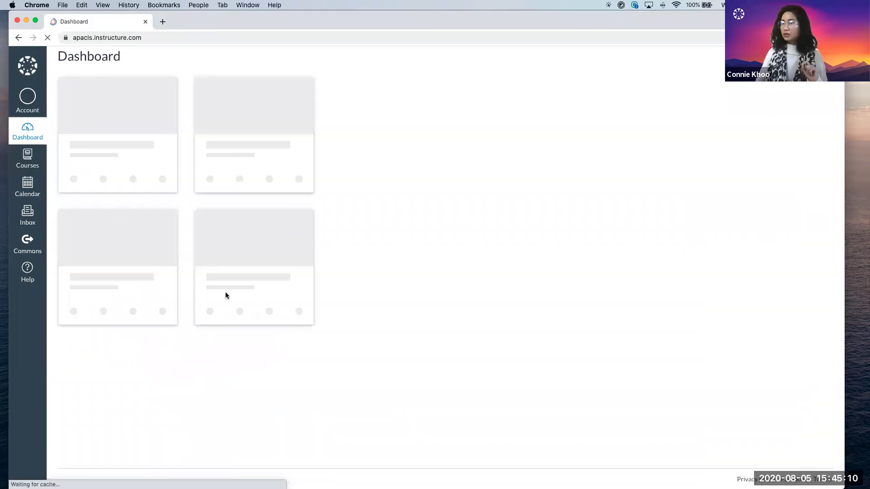
left_click(229, 194)
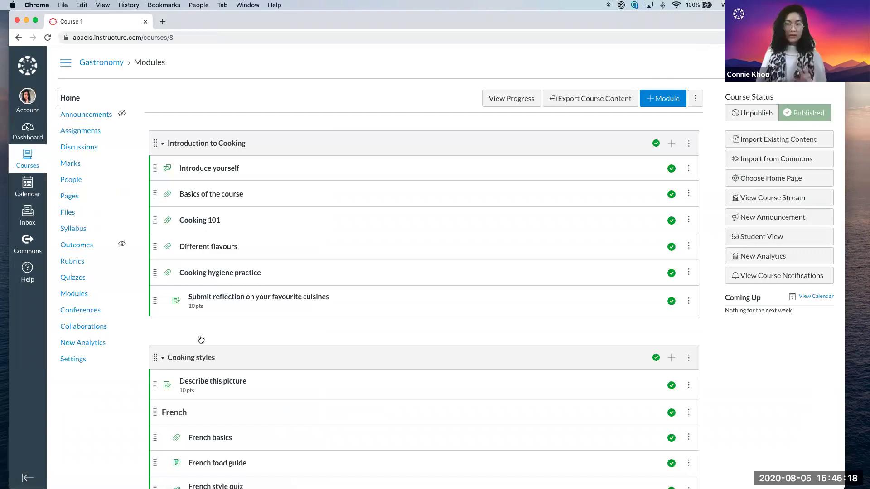
scroll(201, 340, "down", 3)
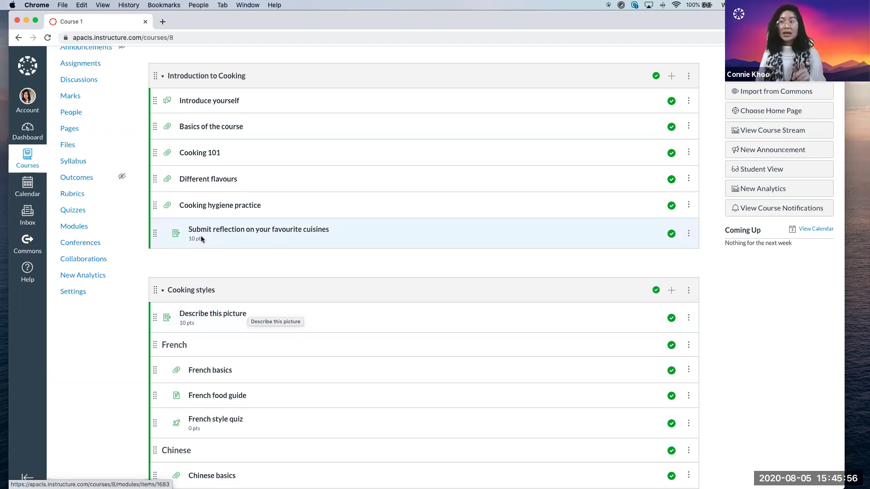
scroll(200, 229, "up", 1)
scroll(201, 229, "up", 1)
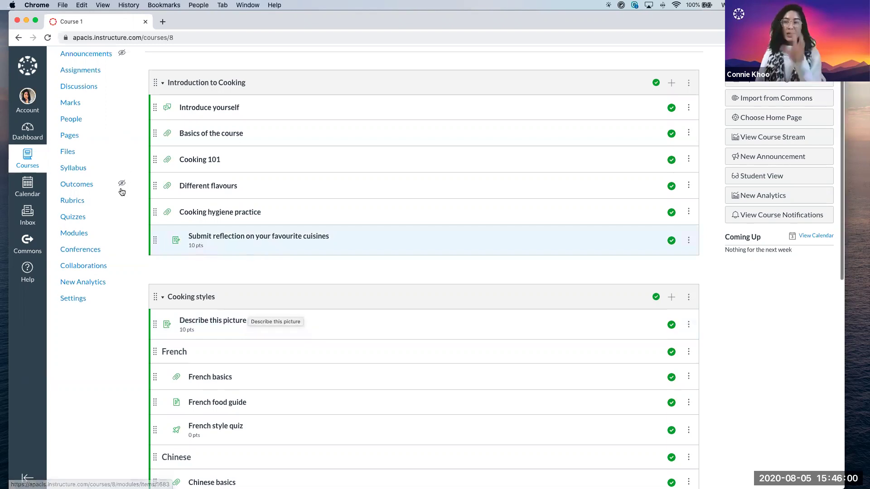
scroll(122, 192, "up", 2)
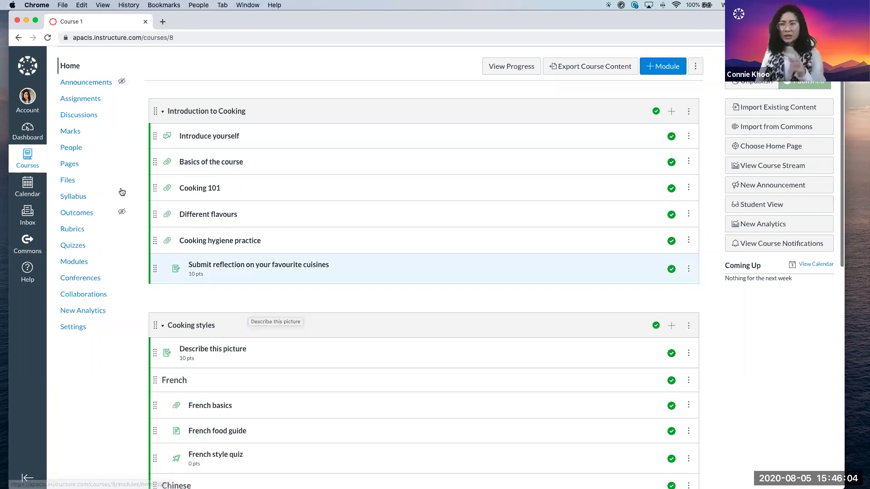
scroll(194, 388, "up", 2)
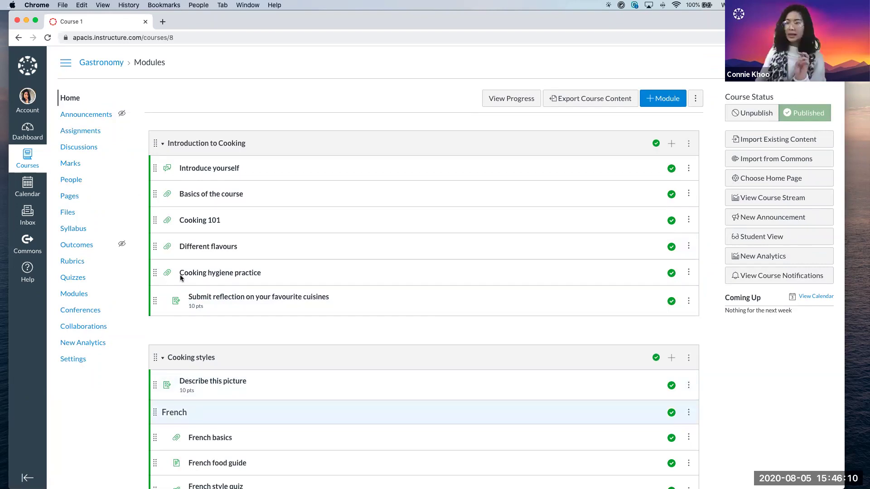
Open the Gastronomy course's assignments and look through the Assignments and Imported Assignments groups
left_click(93, 130)
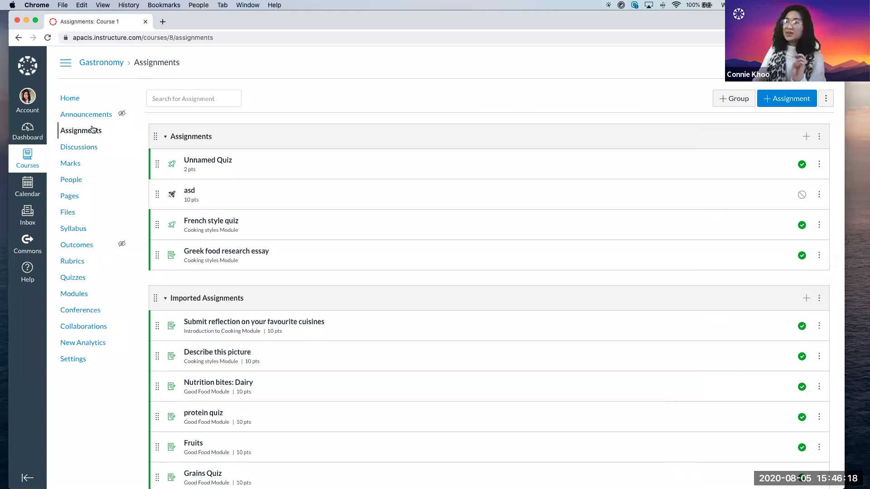
scroll(222, 195, "down", 5)
scroll(228, 201, "up", 1)
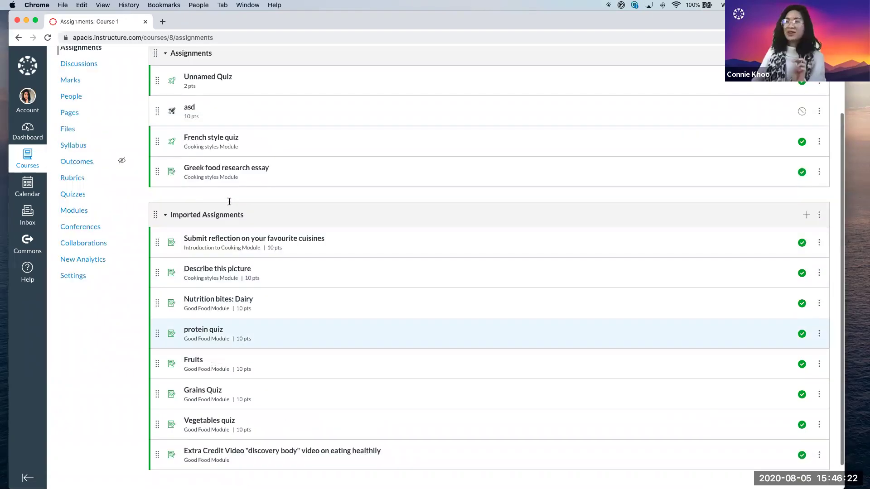
scroll(230, 202, "up", 1)
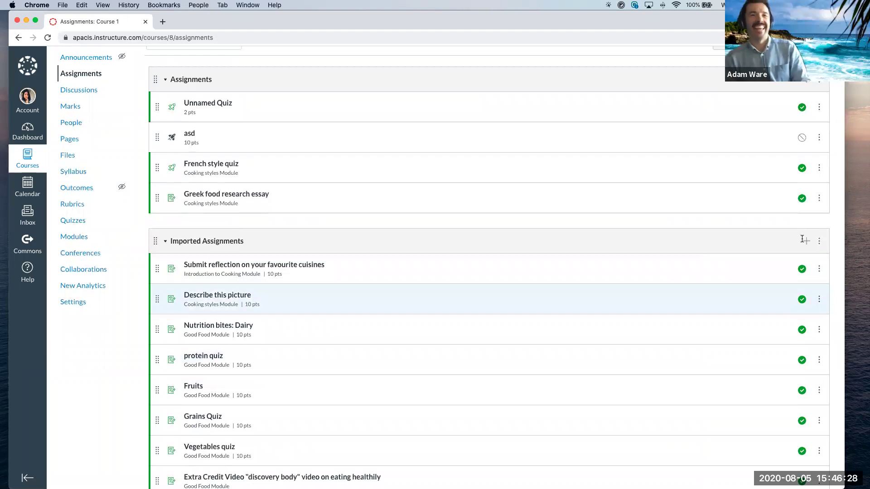
Send the Greek food research essay assignment directly to the admin colleague as the recipient
left_click(819, 198)
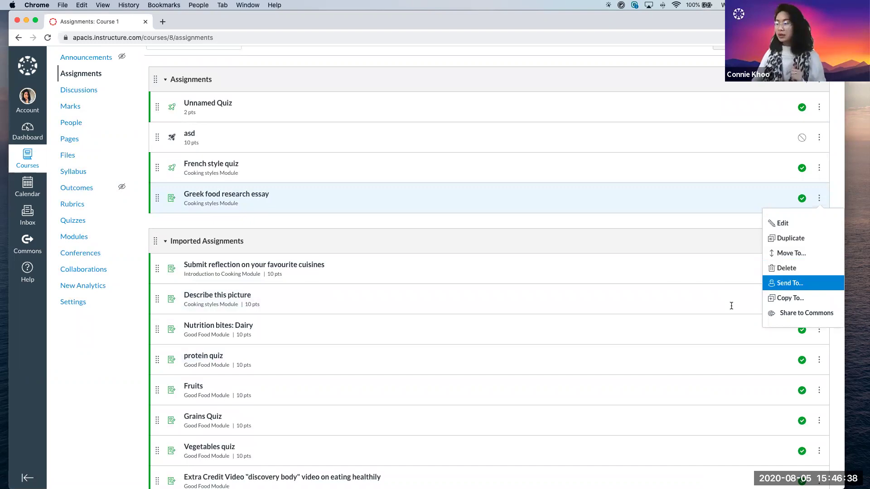
scroll(732, 306, "up", 2)
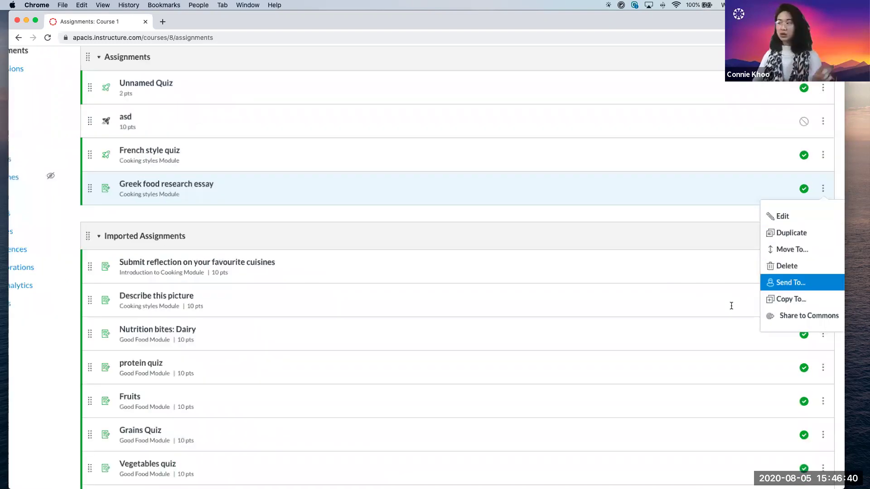
scroll(731, 306, "down", 2)
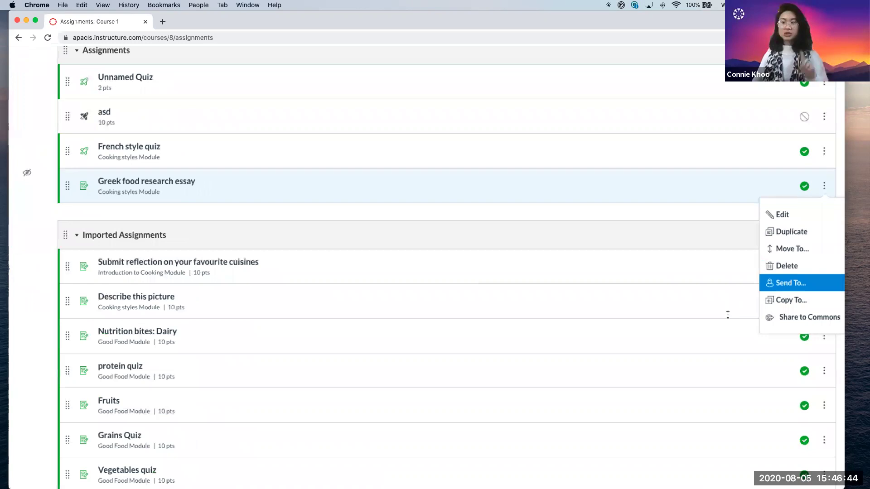
scroll(728, 315, "up", 5)
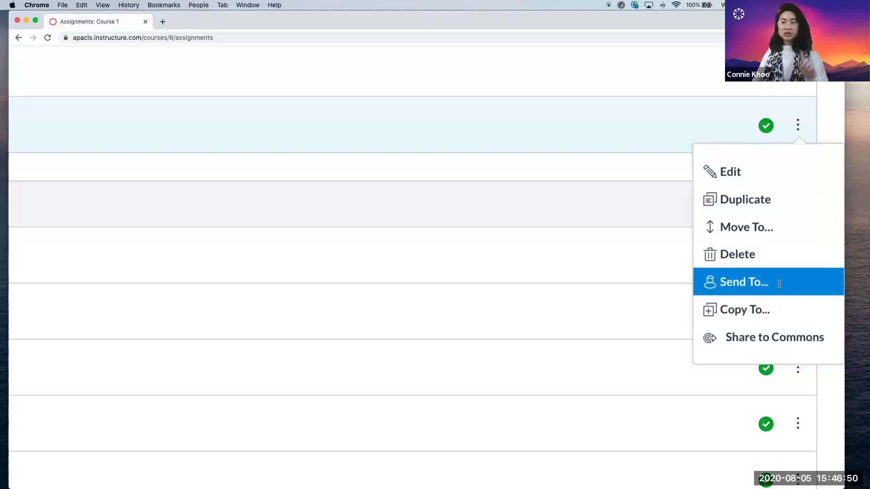
scroll(315, 270, "down", 5)
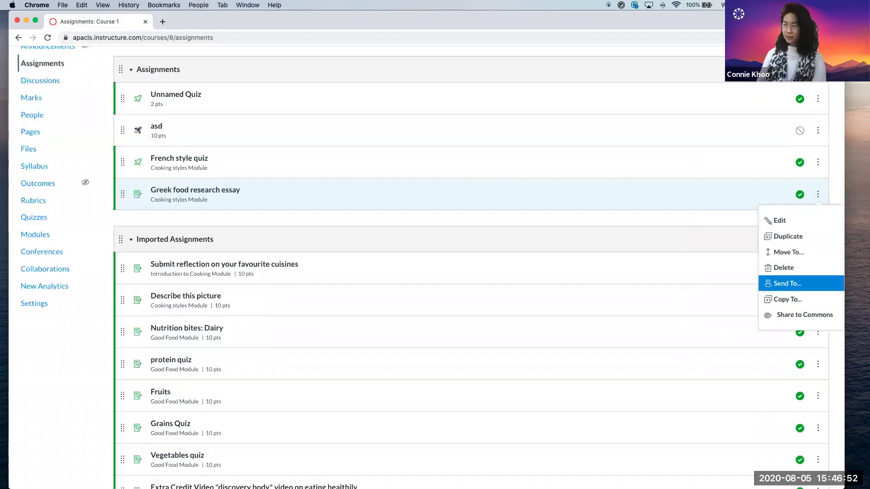
key("Return")
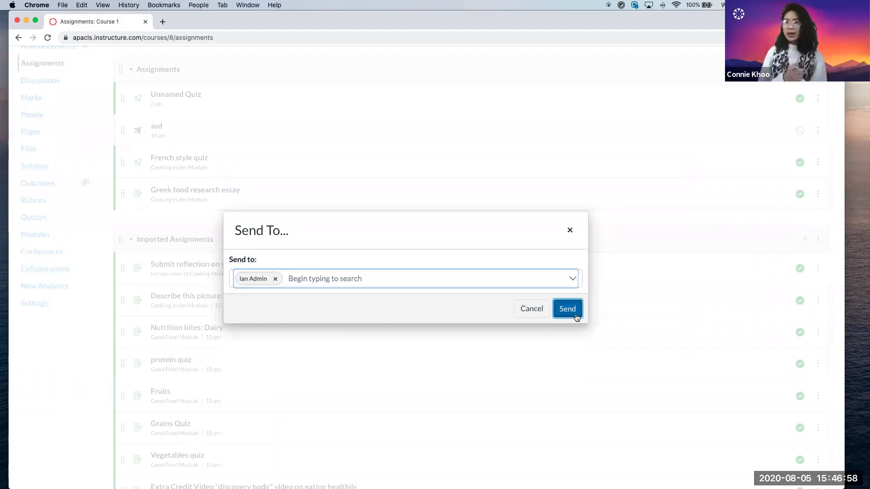
left_click(574, 314)
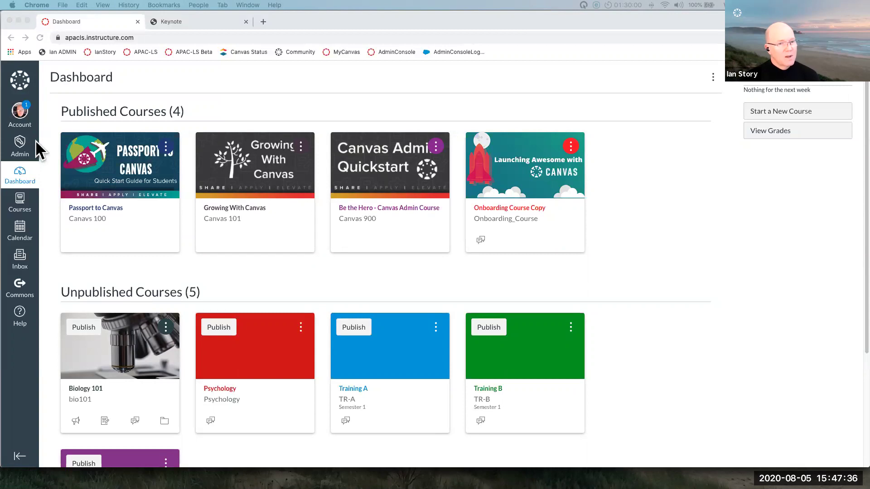
From the recipient's dashboard, open the Shared Content page of the account
left_click(797, 248)
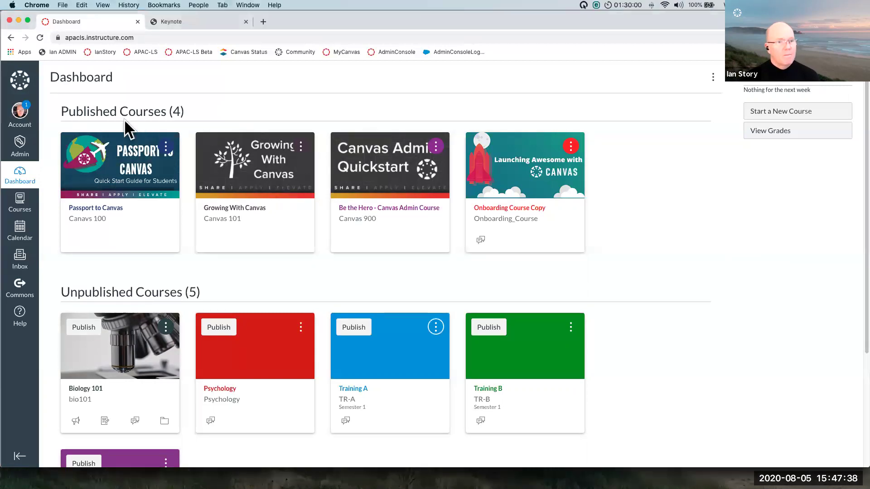
left_click(44, 133)
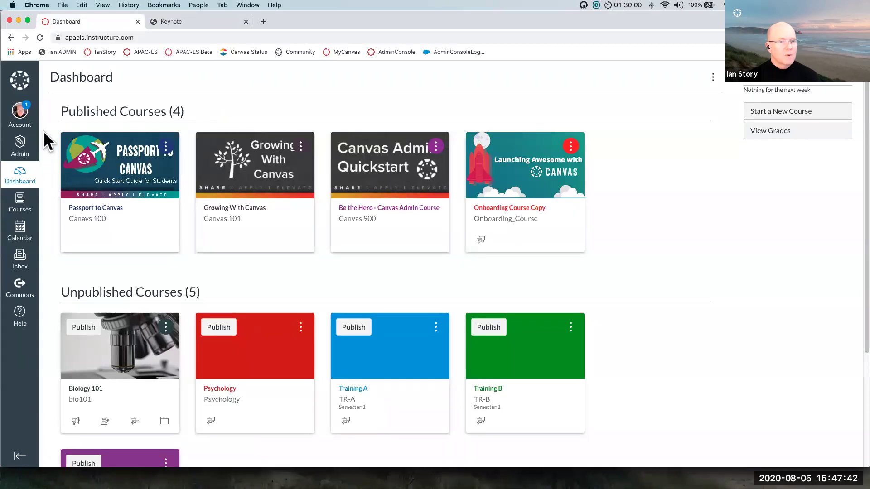
scroll(45, 134, "up", 3)
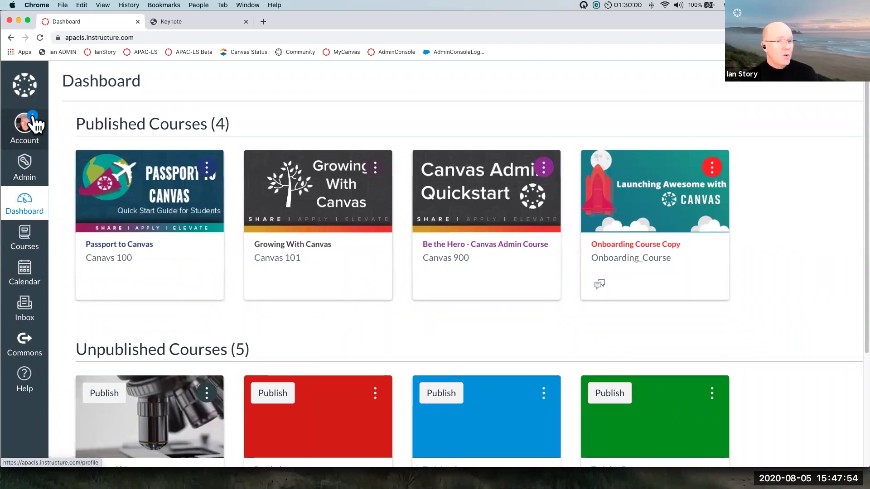
left_click(35, 122)
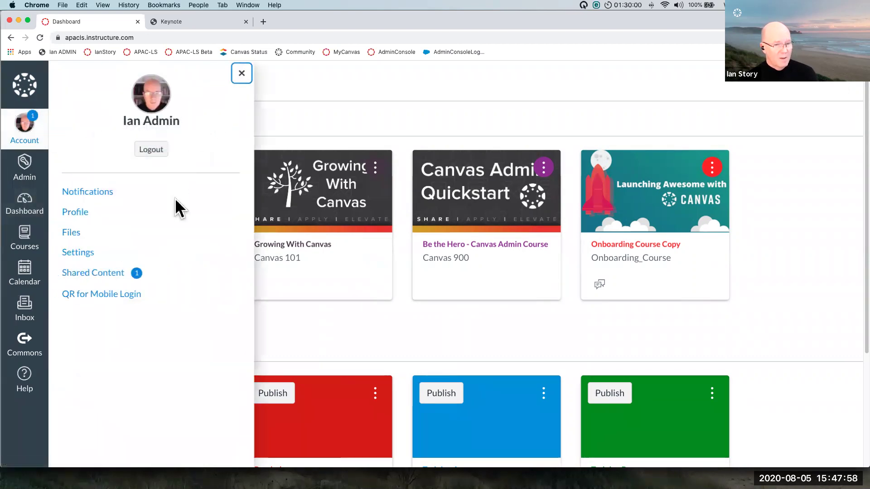
left_click(99, 274)
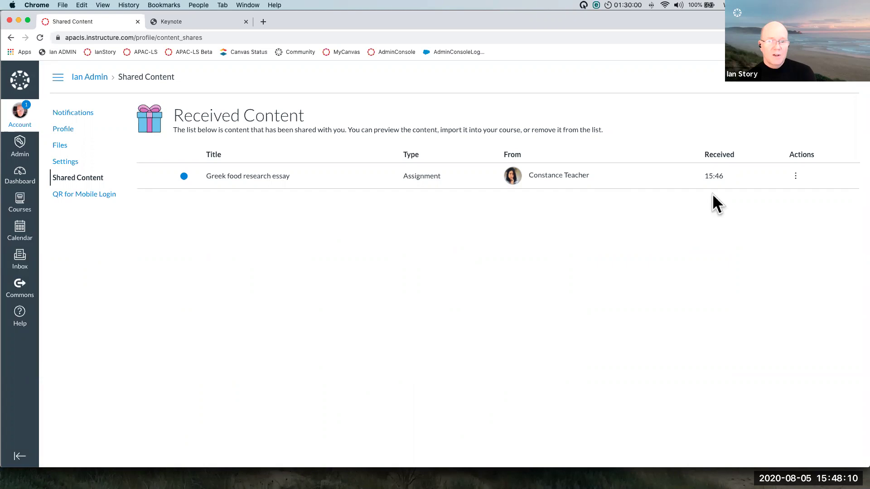
Import the shared Greek food research essay assignment into the Training B course without choosing a module
left_click(796, 176)
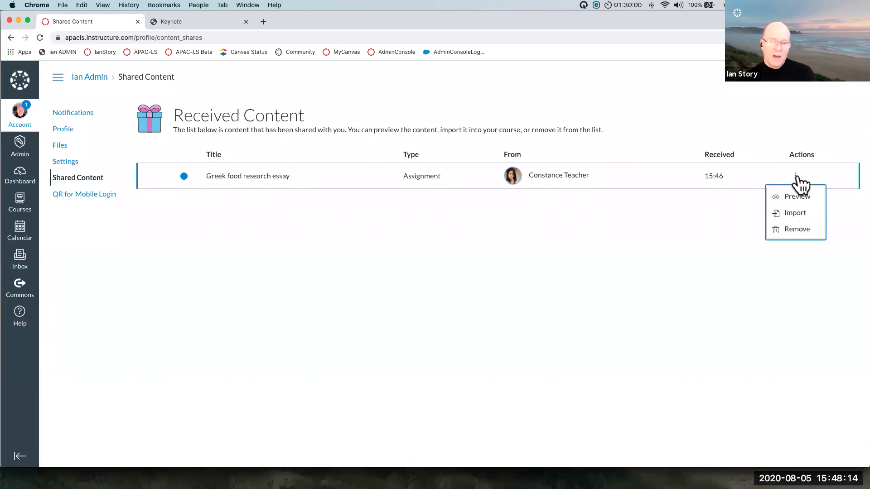
left_click(815, 212)
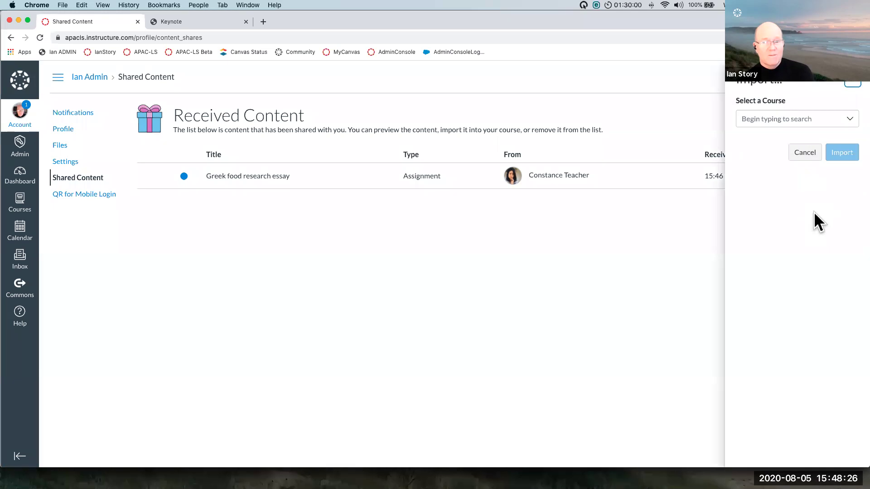
left_click(850, 120)
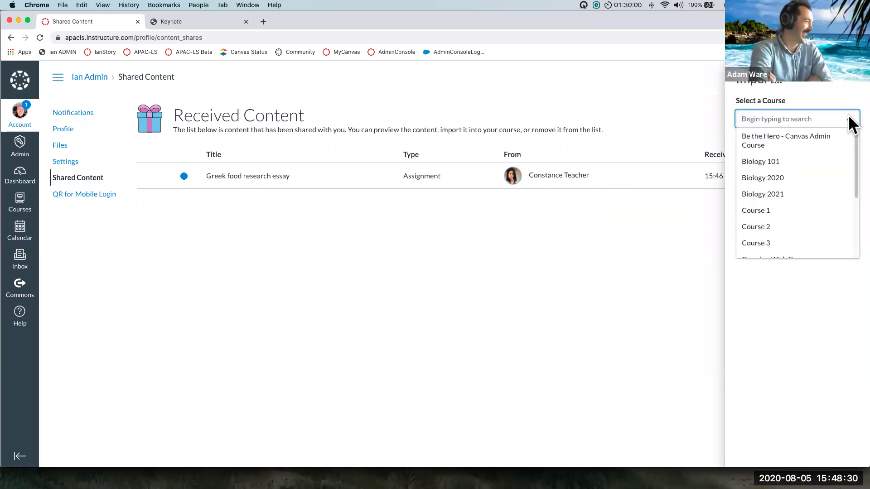
scroll(856, 159, "down", 2)
left_click_drag(857, 159, 858, 220)
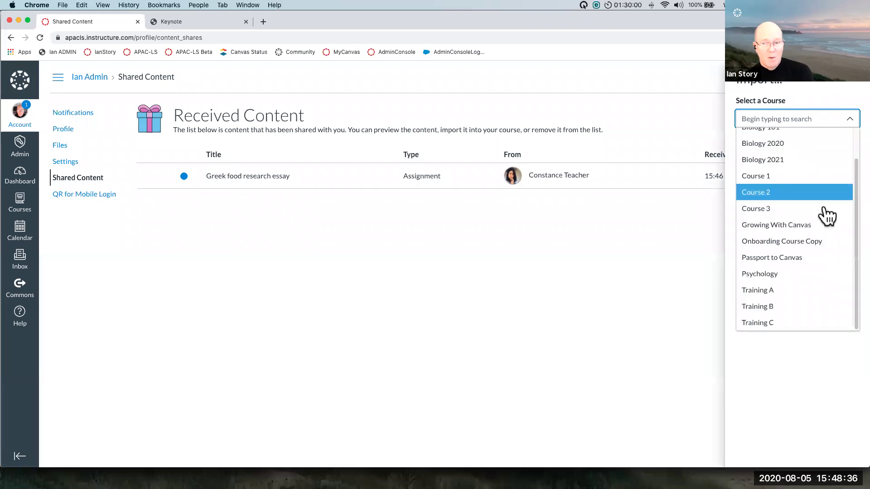
left_click(791, 312)
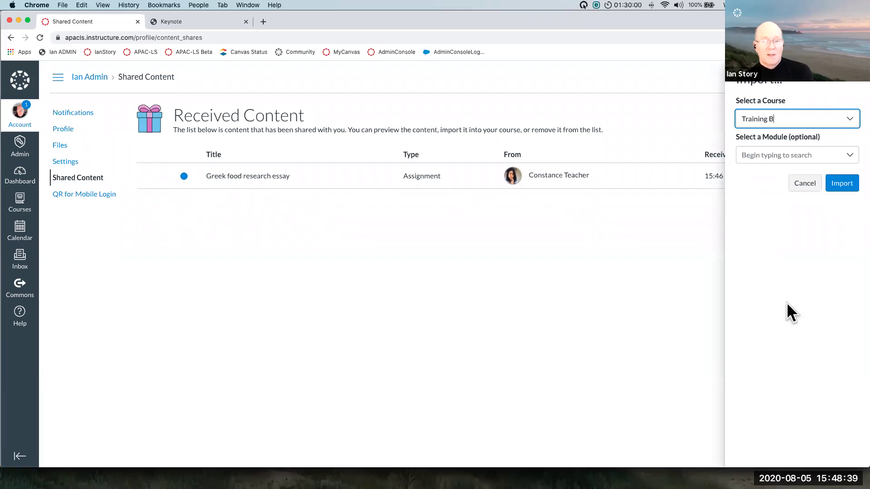
left_click(851, 157)
left_click(781, 199)
left_click(837, 184)
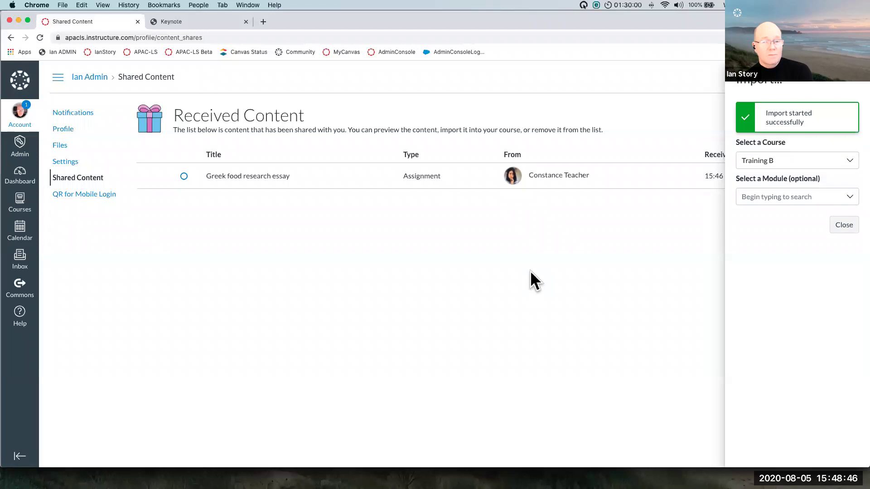
left_click(843, 226)
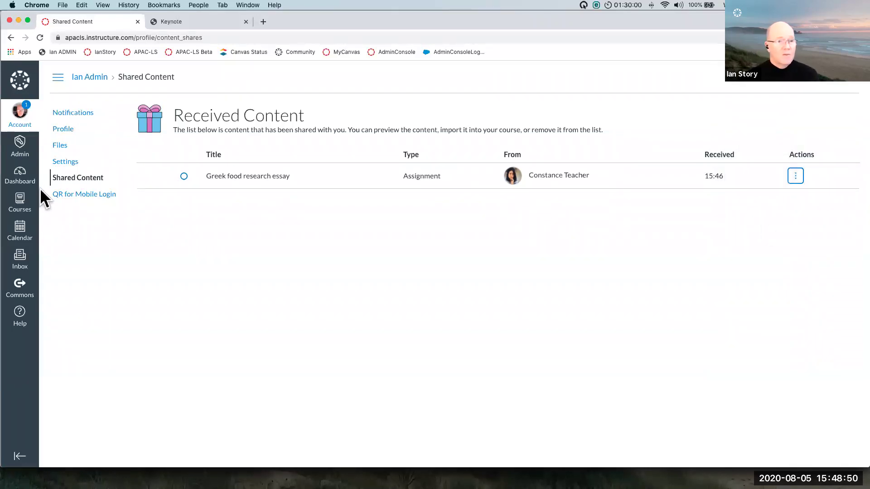
Open the Training B course's assignments, check for the imported Greek food research essay, and return to the dashboard
left_click(24, 179)
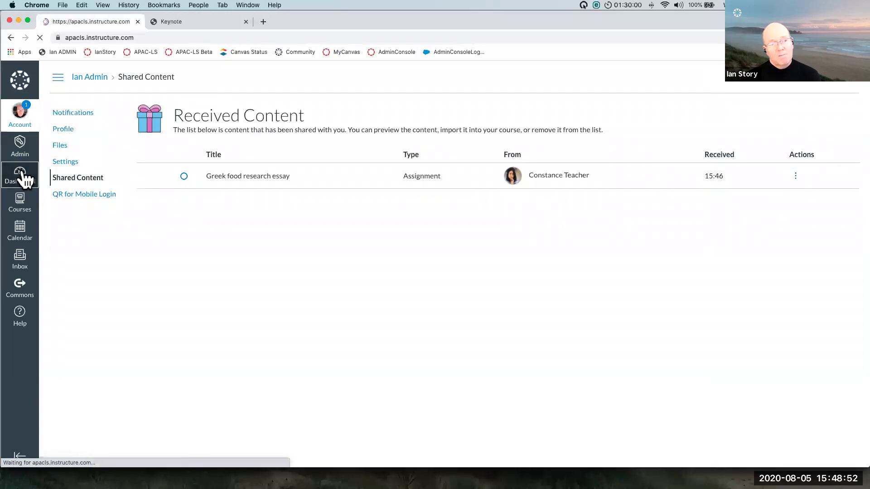
scroll(325, 297, "down", 3)
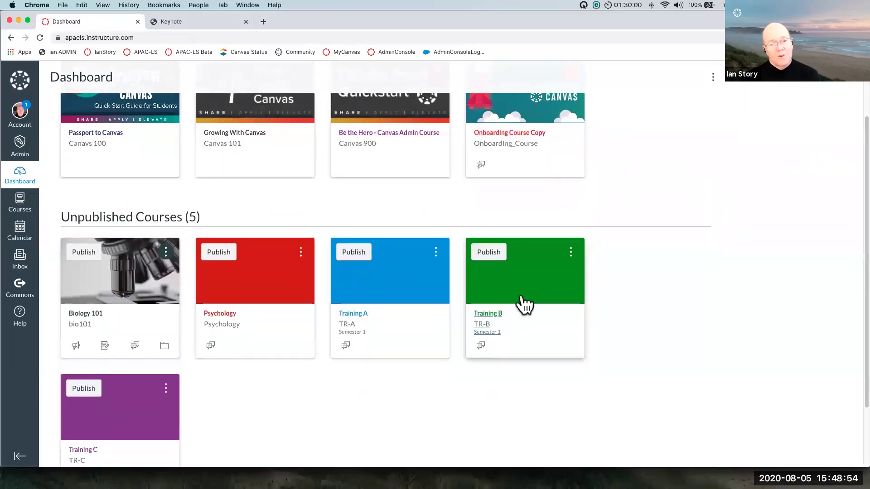
left_click(531, 284)
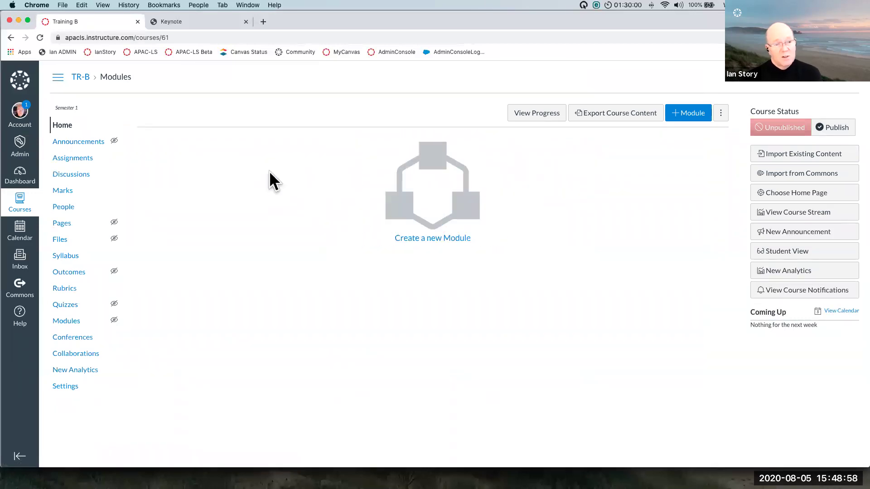
left_click(69, 159)
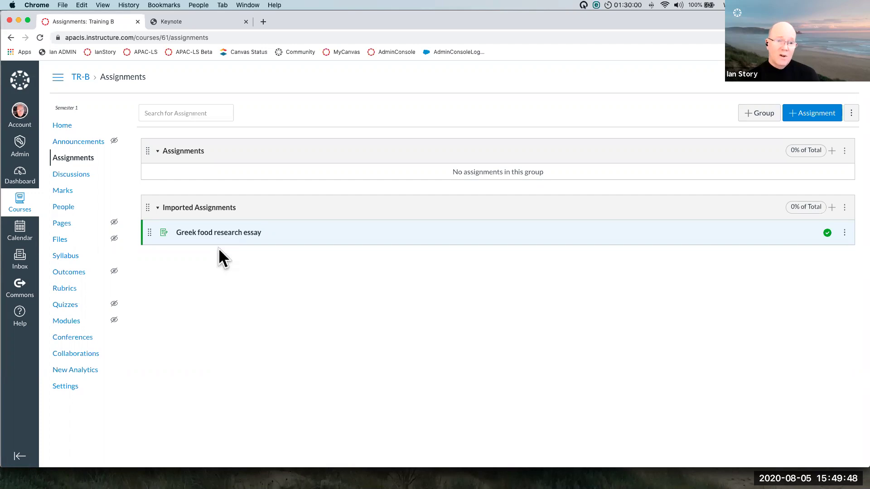
left_click(21, 178)
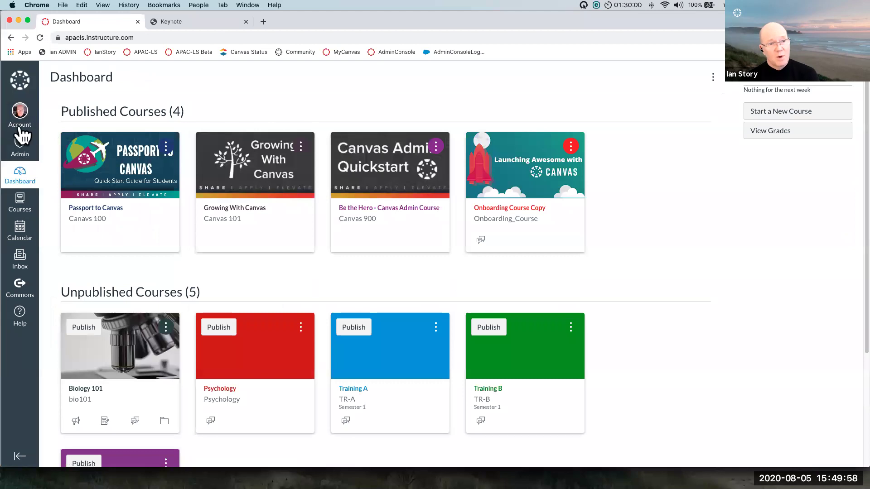
key("super+equal")
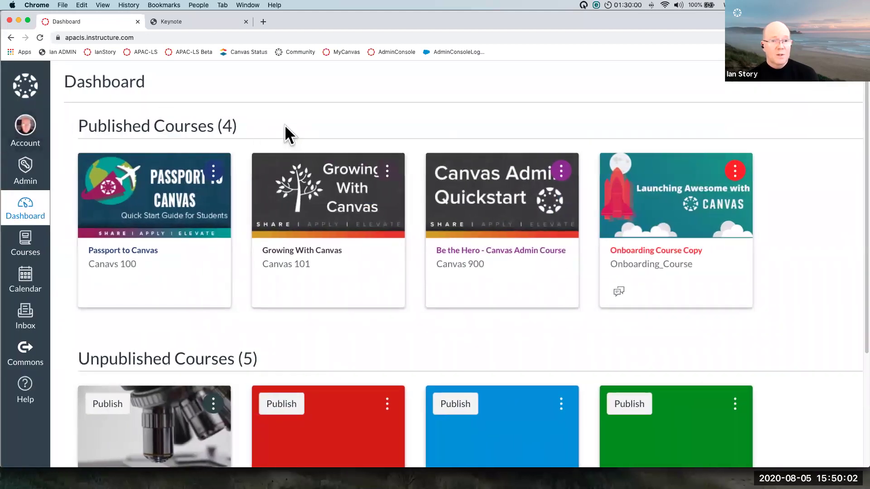
key("super+minus")
key("super+minus")
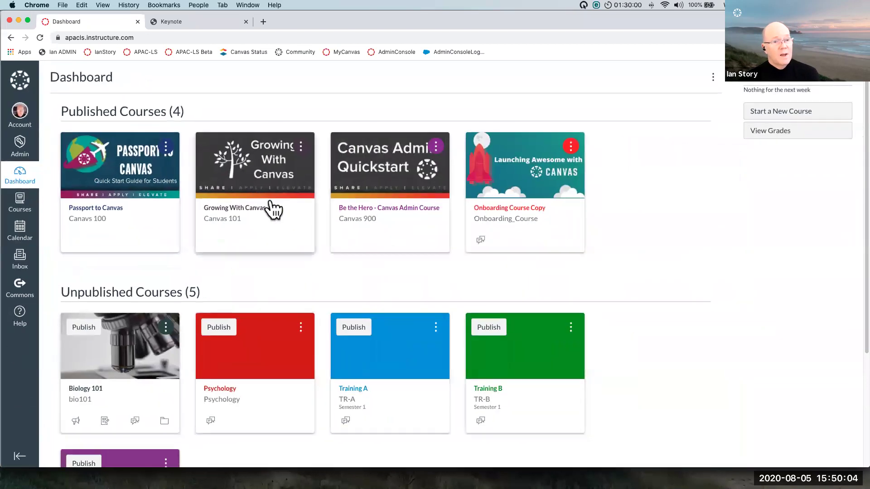
left_click(199, 20)
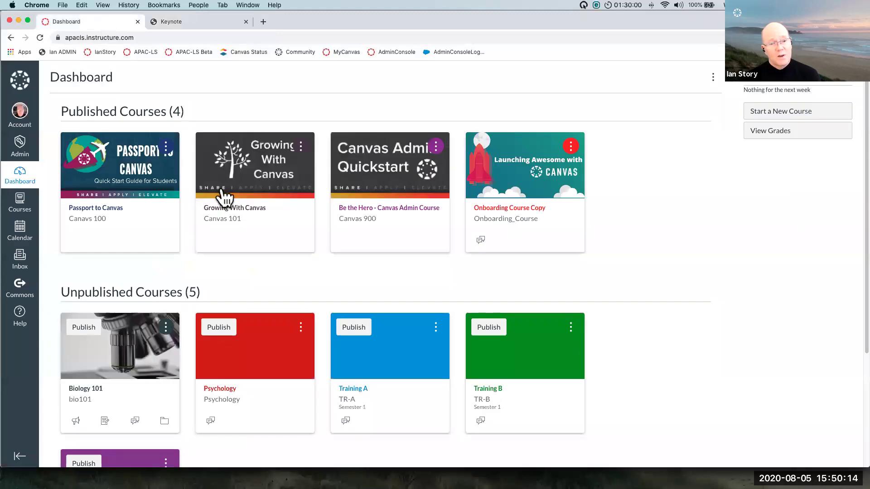
Open the Biology 101 course and look through the content of its modules
scroll(245, 245, "down", 5)
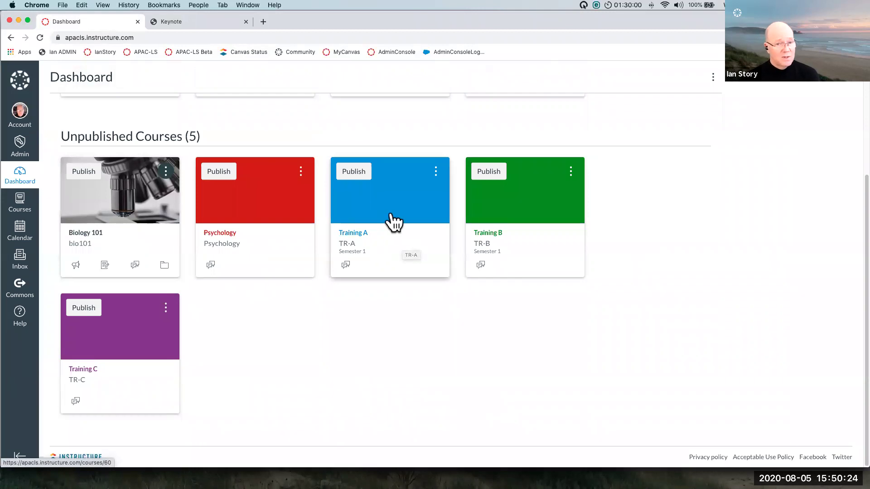
left_click(114, 204)
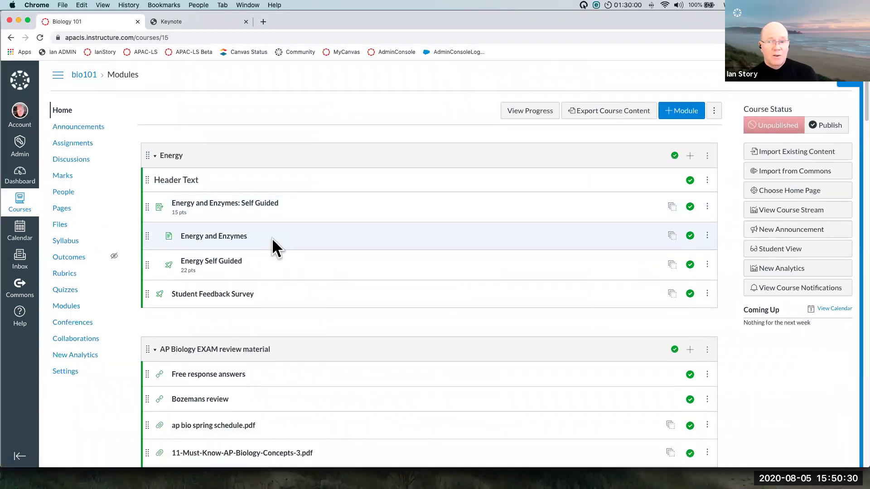
scroll(272, 238, "down", 4)
scroll(291, 246, "down", 7)
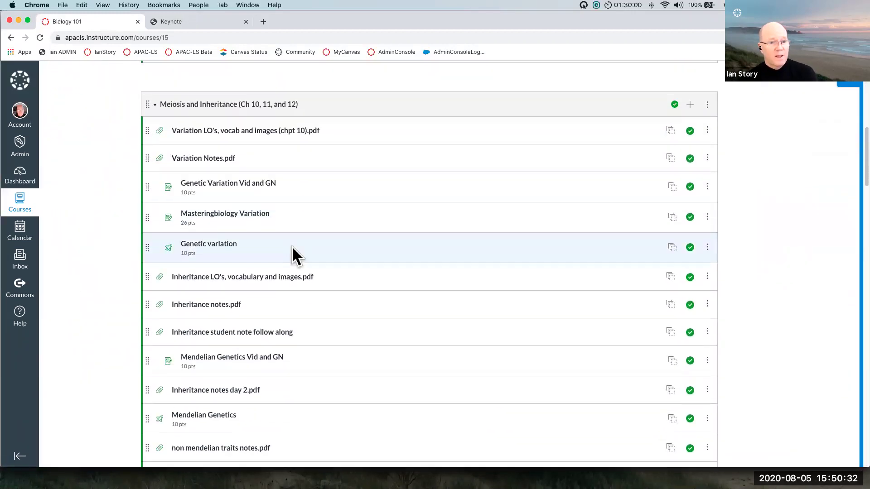
scroll(294, 249, "down", 5)
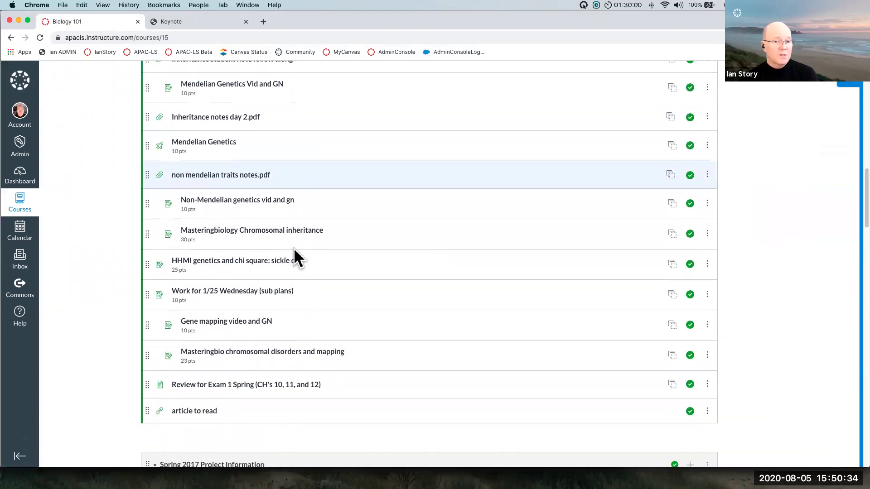
scroll(294, 248, "up", 4)
scroll(294, 249, "up", 15)
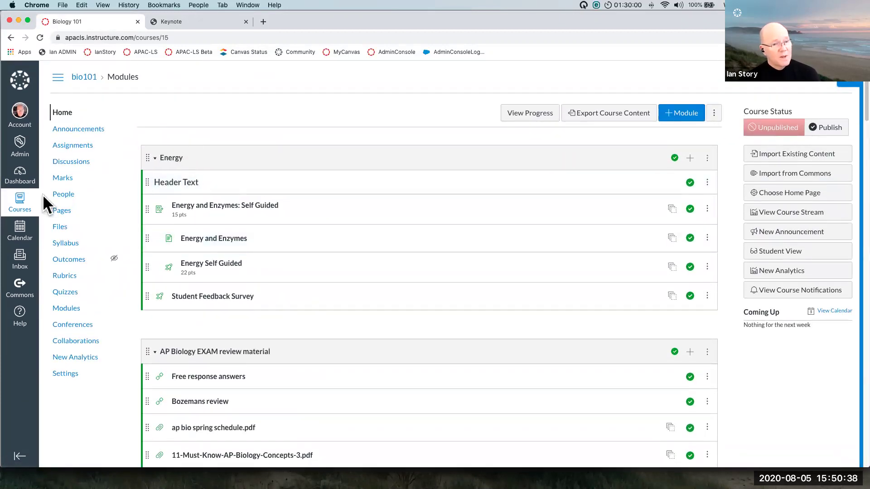
Return to the dashboard, open the Training A course, and go to its page for importing existing content
left_click(21, 172)
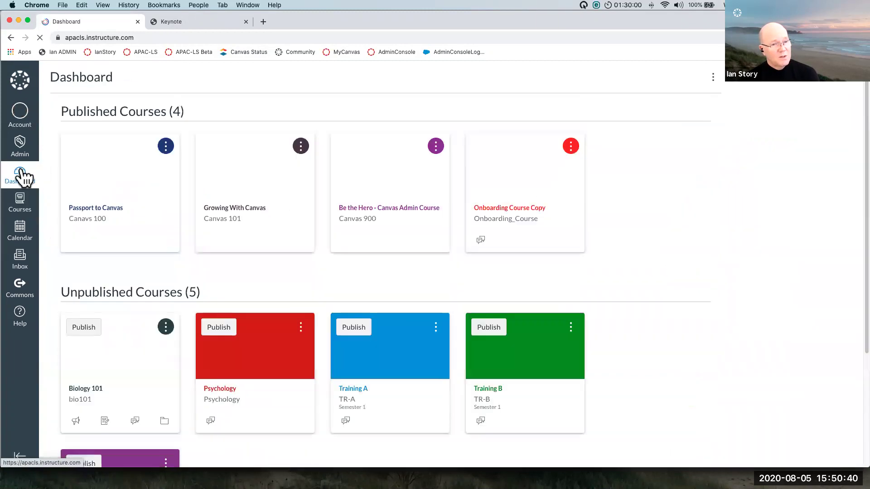
scroll(176, 255, "down", 5)
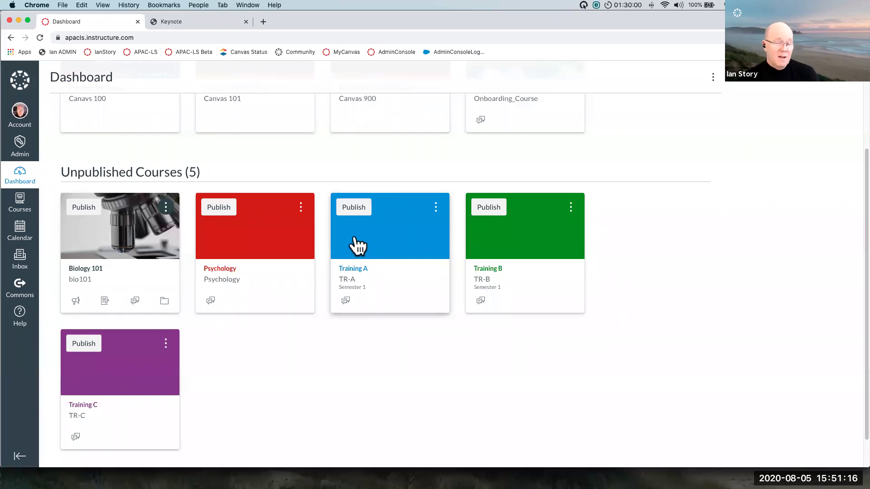
left_click(400, 238)
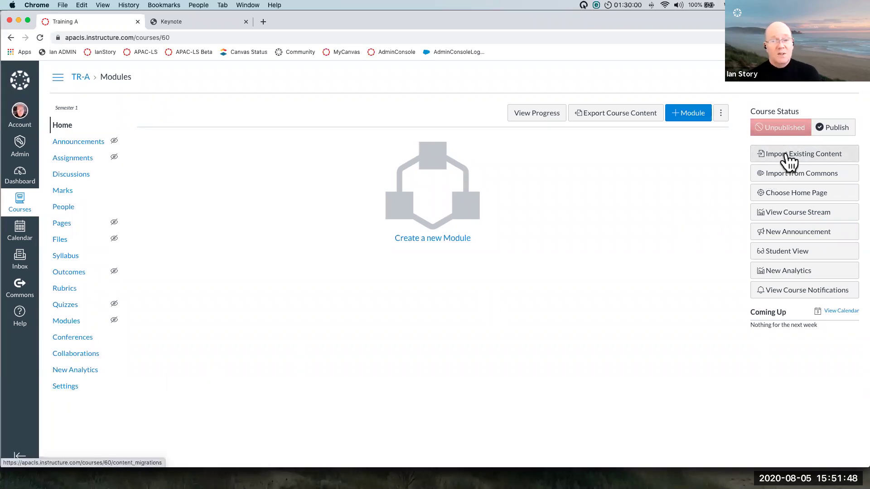
left_click(809, 154)
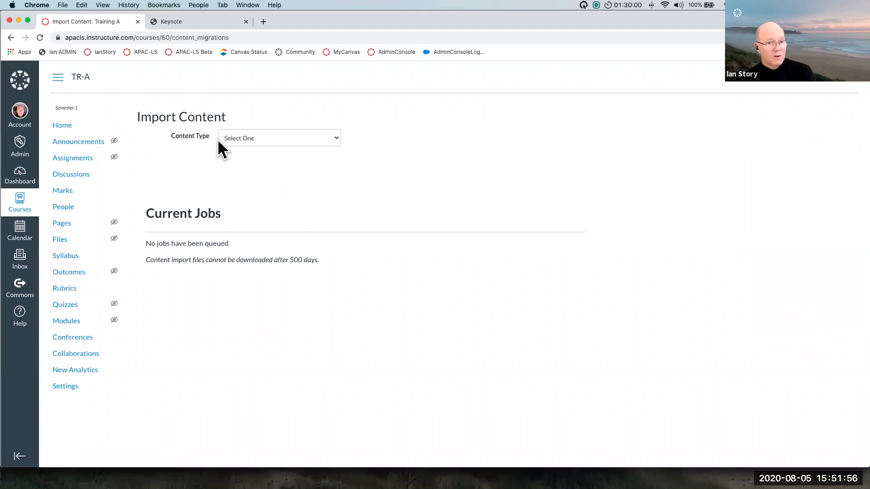
Set the content type to Copy a Canvas Course and choose Biology 101 as the source course
left_click(336, 136)
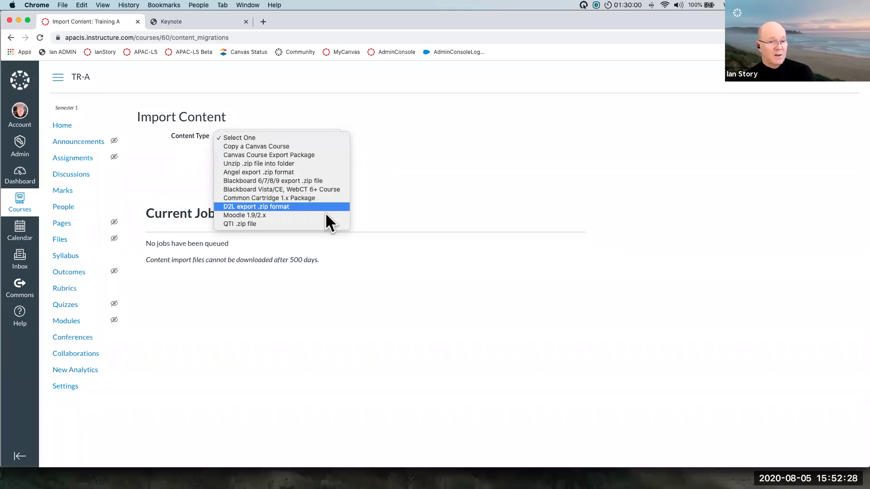
left_click(323, 146)
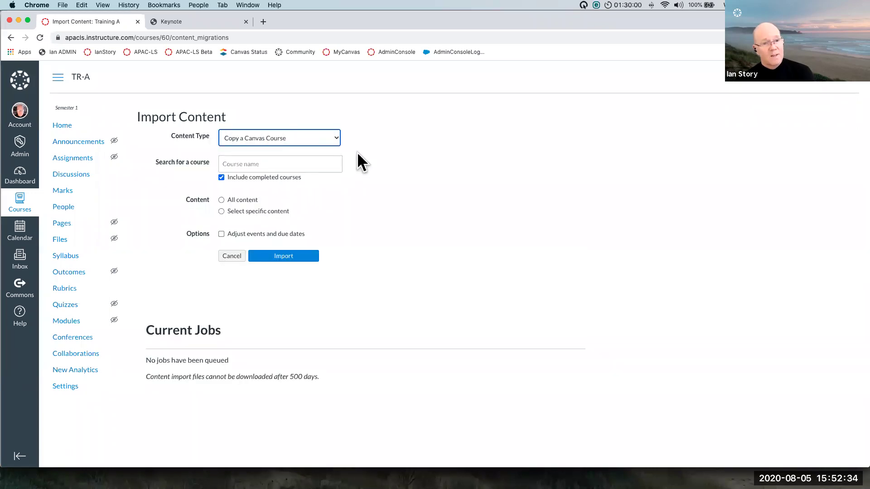
left_click(260, 164)
type("biol")
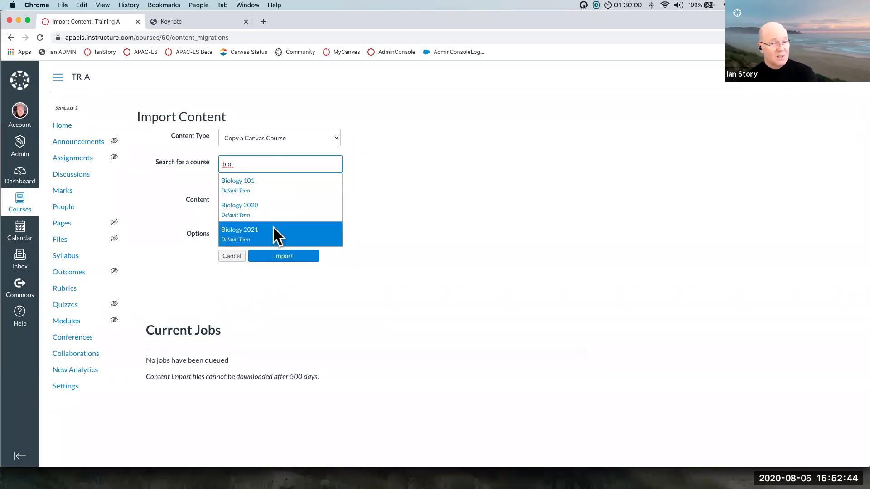
left_click(254, 183)
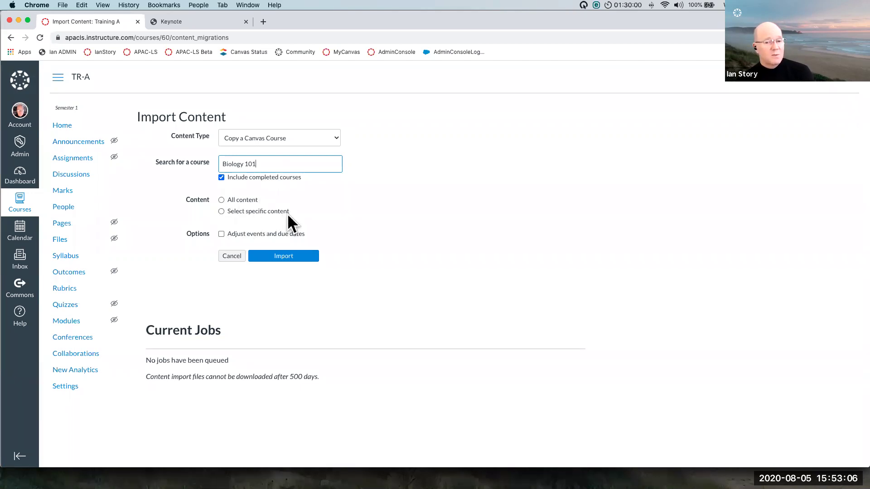
Select all content for the course copy and start the import into Training A
left_click(221, 200)
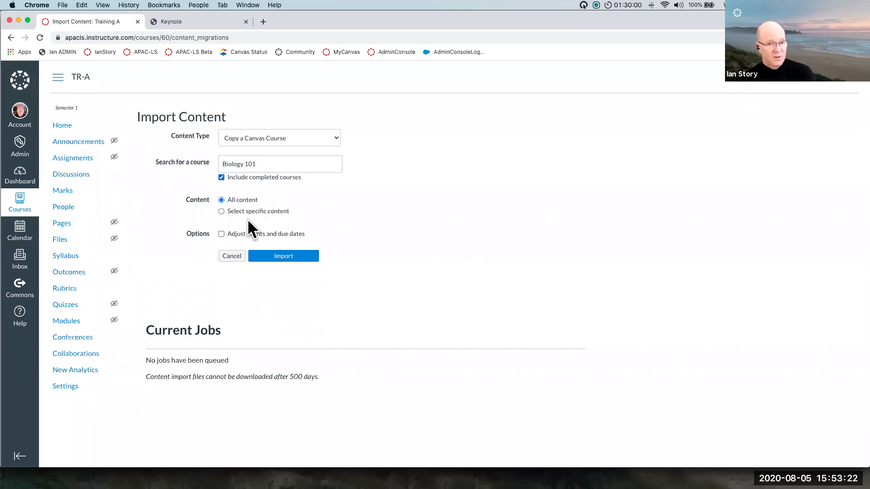
scroll(226, 216, "up", 5)
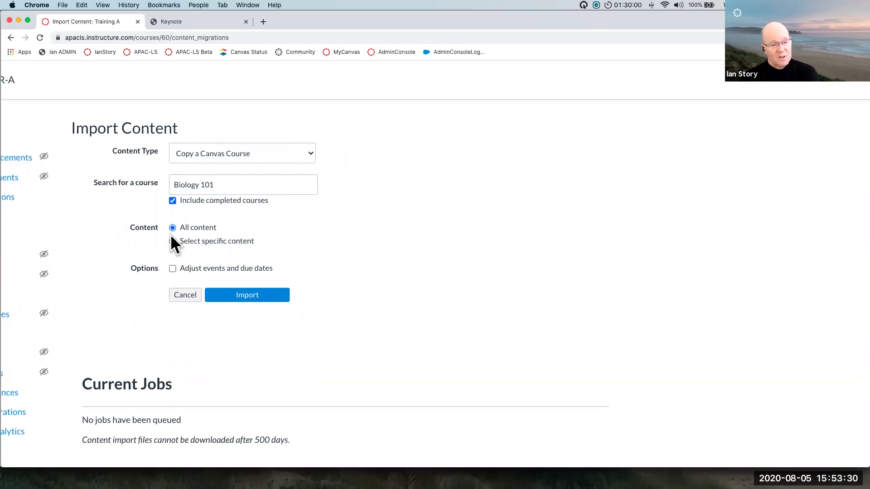
scroll(171, 236, "right", 1)
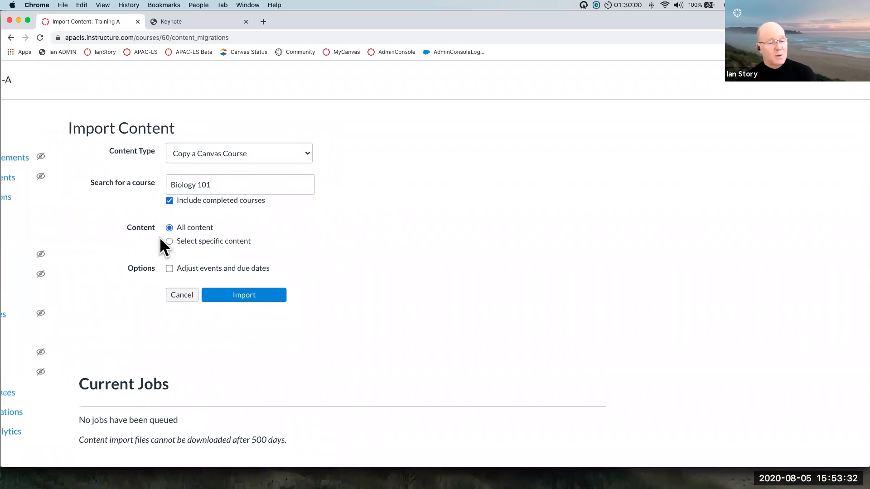
scroll(157, 238, "down", 3)
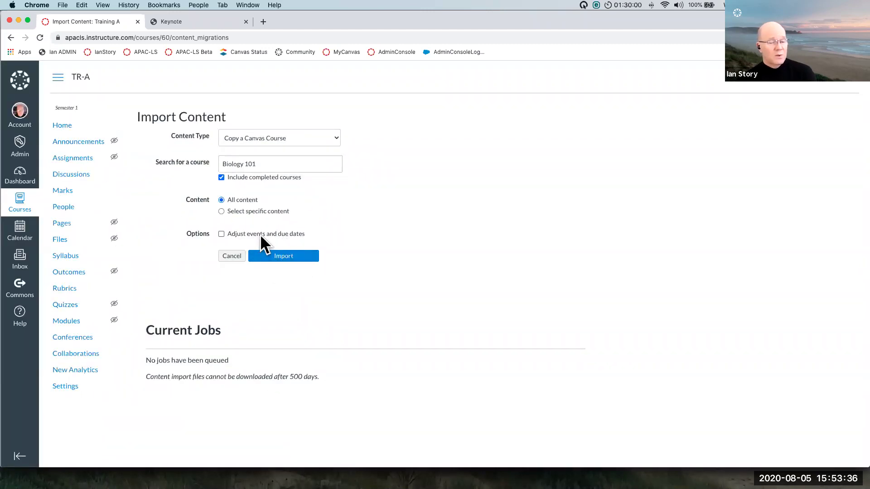
left_click(282, 256)
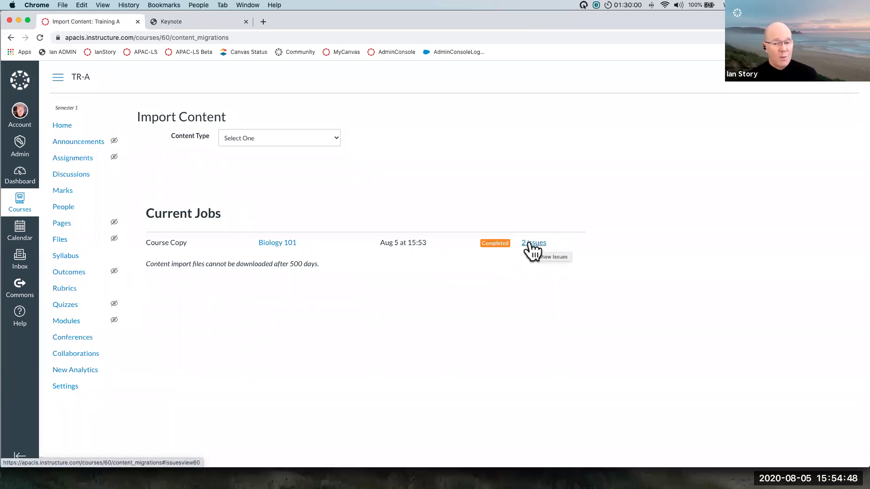
Return to the dashboard, open the Training A course, and look through the modules copied from Biology 101
left_click(20, 175)
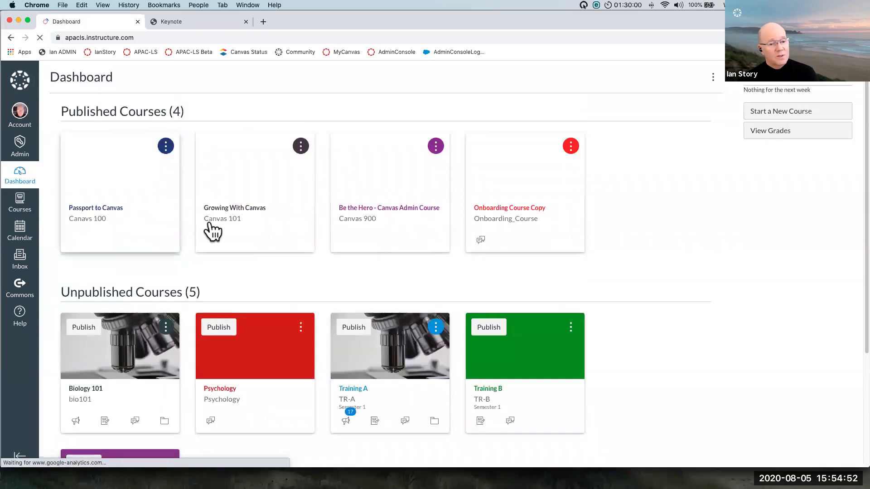
scroll(117, 290, "down", 5)
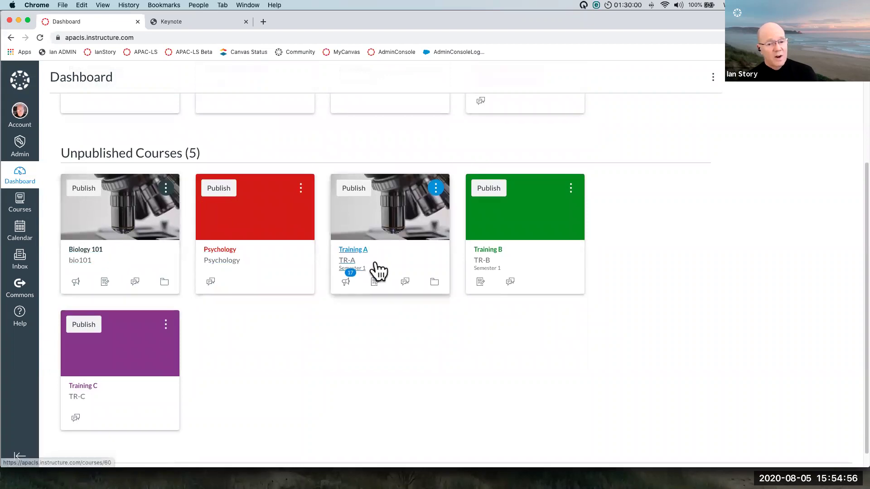
left_click(399, 218)
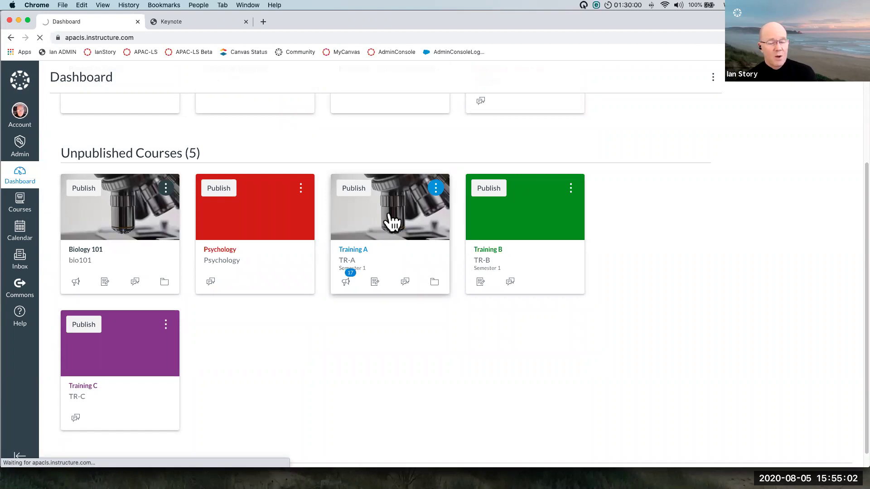
scroll(345, 243, "down", 3)
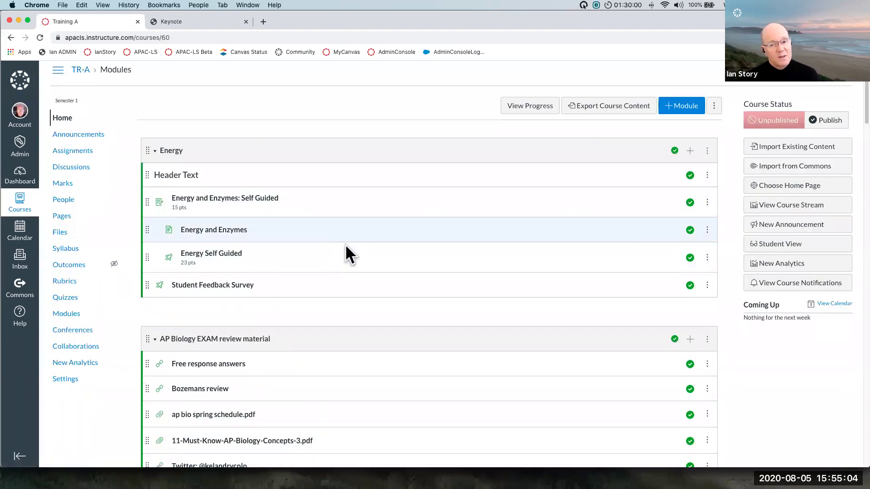
scroll(349, 249, "down", 10)
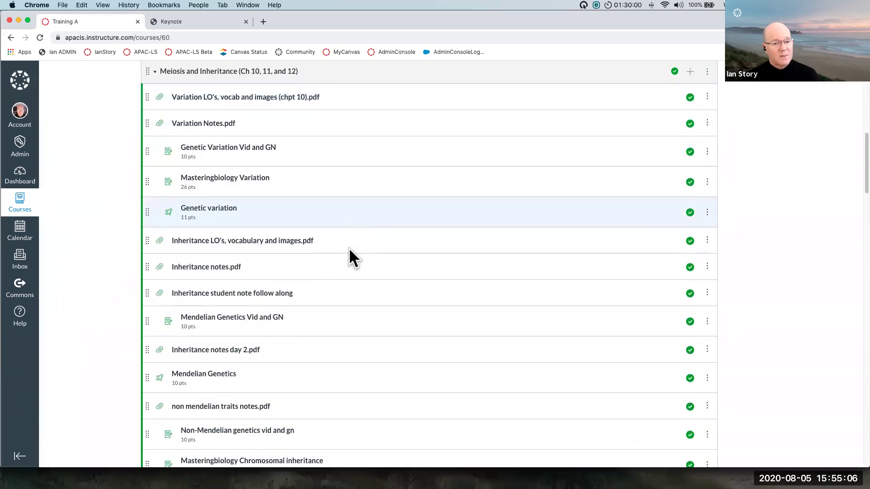
scroll(349, 248, "up", 15)
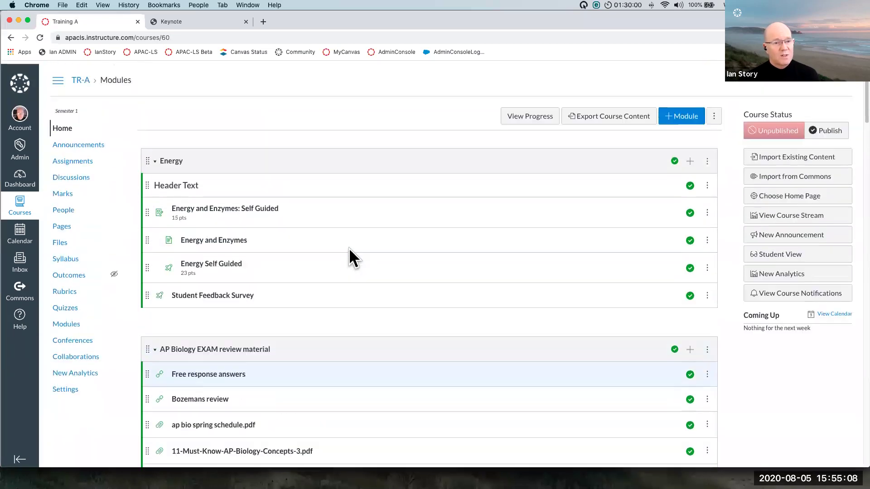
Return to the dashboard to review the unpublished courses, and switch to the Keynote presentation on copying course content
left_click(21, 175)
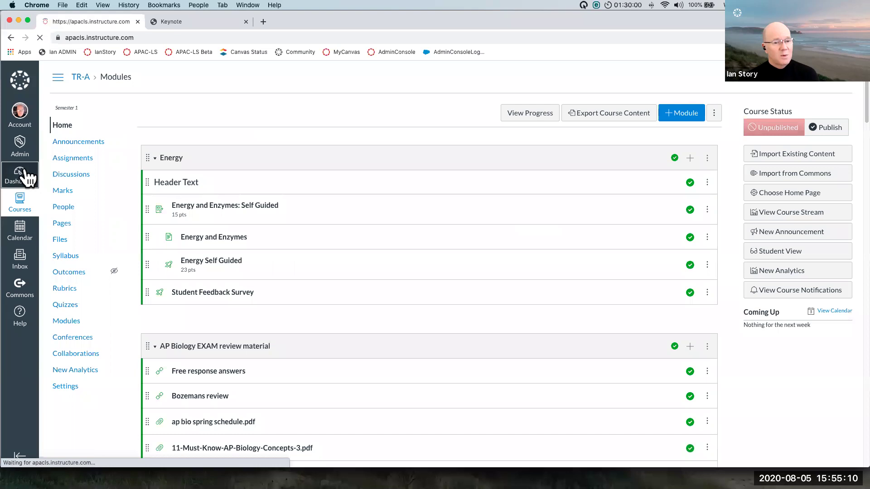
scroll(249, 283, "down", 3)
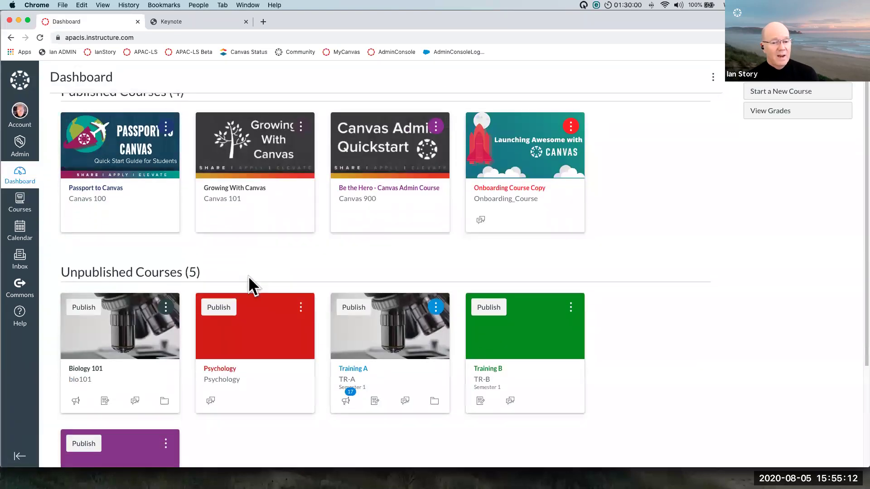
scroll(230, 349, "down", 2)
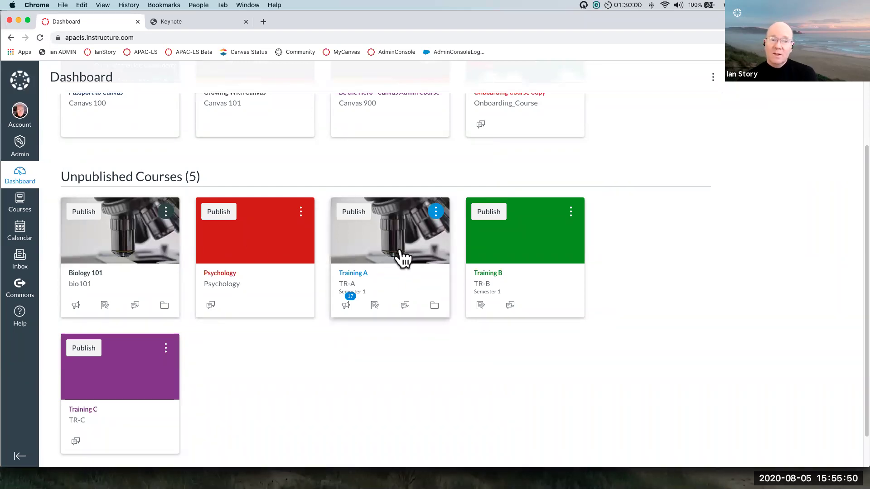
left_click(213, 29)
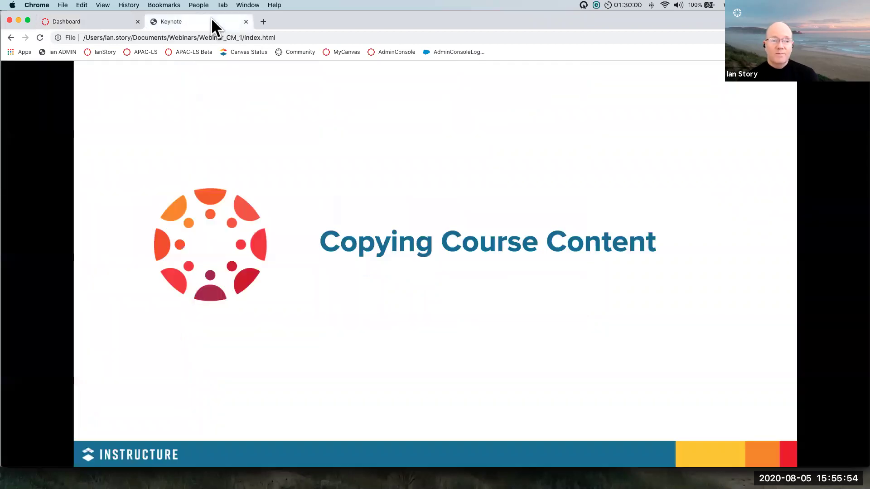
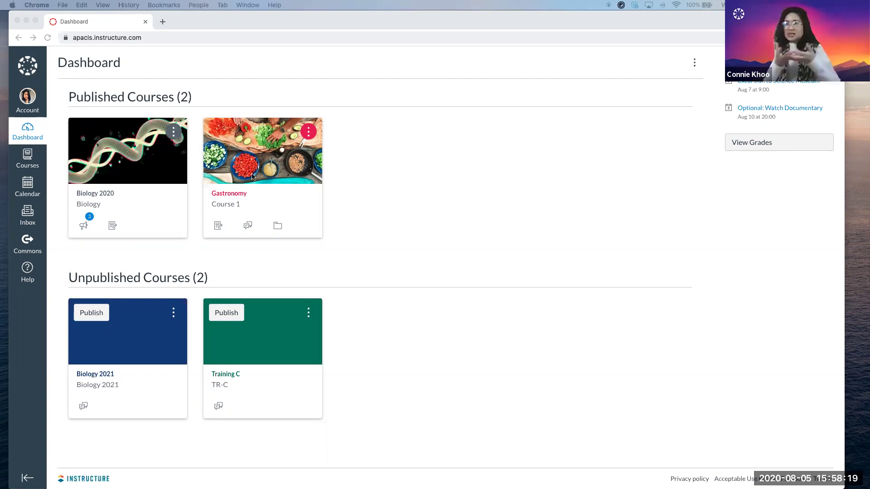
Open the Gastronomy course from the dashboard and go to its import from Commons page
left_click(233, 195)
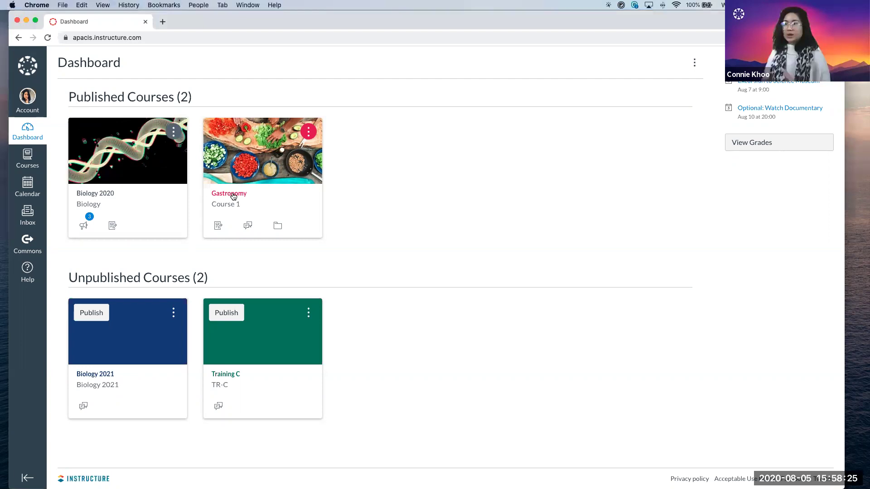
left_click(233, 196)
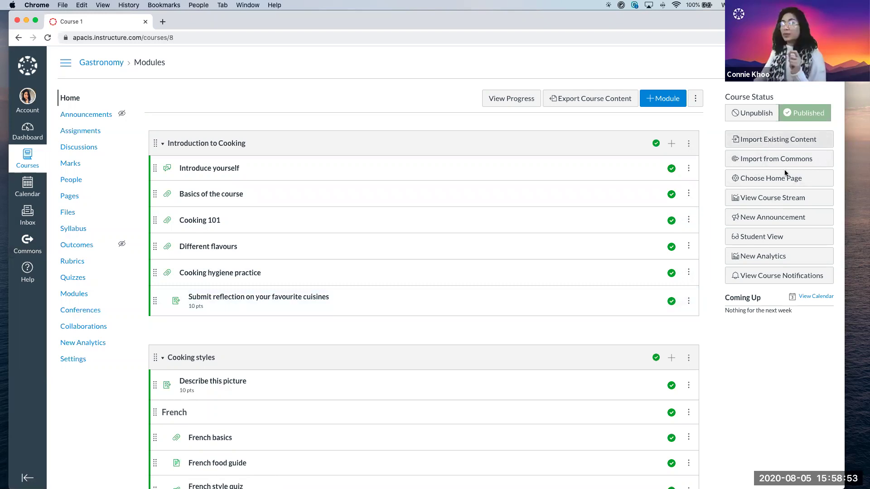
key("super+bracketleft")
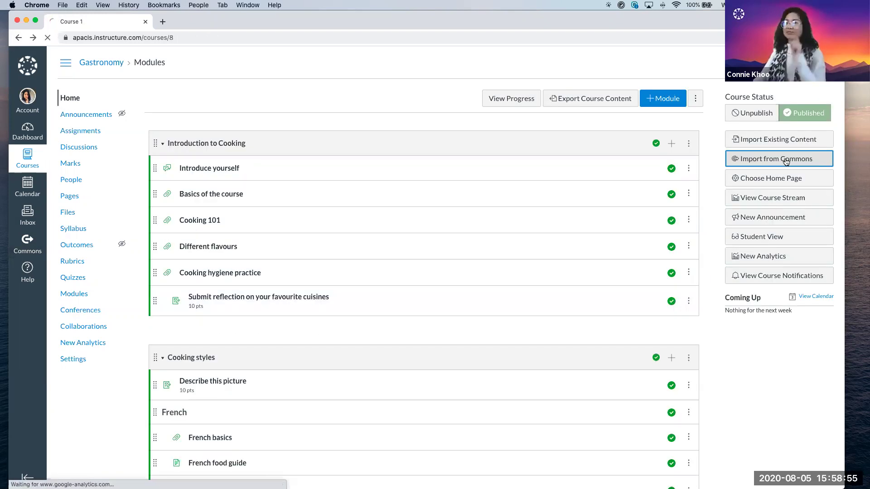
left_click(786, 159)
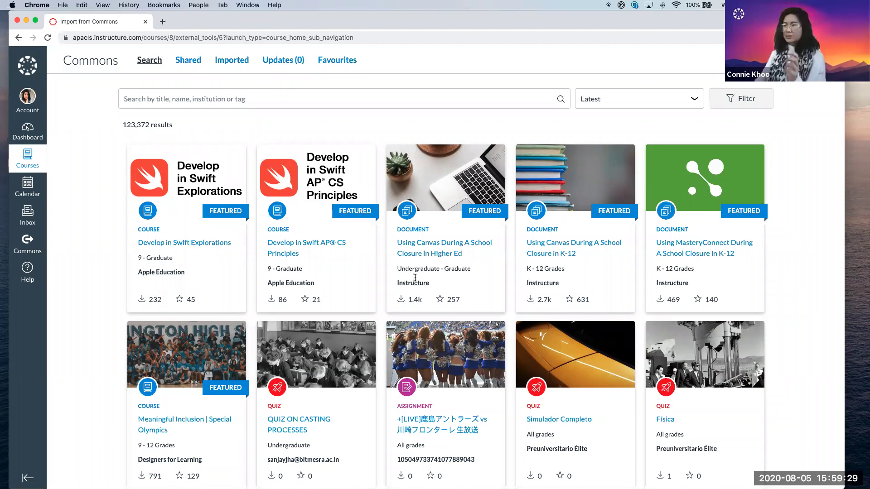
Search Commons for "food studies", look through the resources, and open the Nutrient Study Guide module
scroll(415, 277, "down", 10)
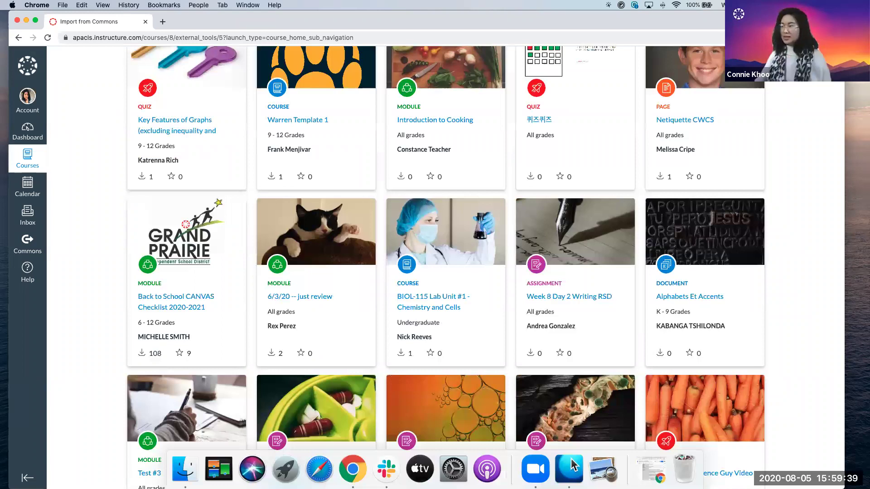
scroll(316, 250, "up", 10)
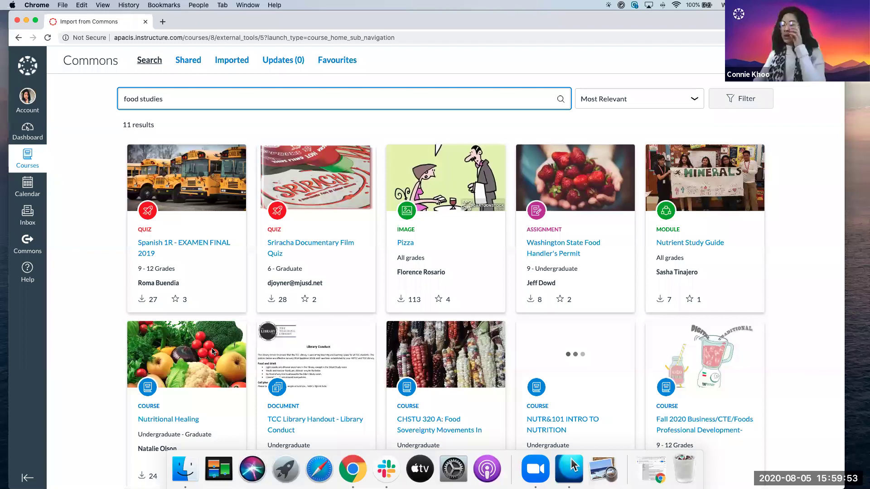
scroll(546, 413, "down", 2)
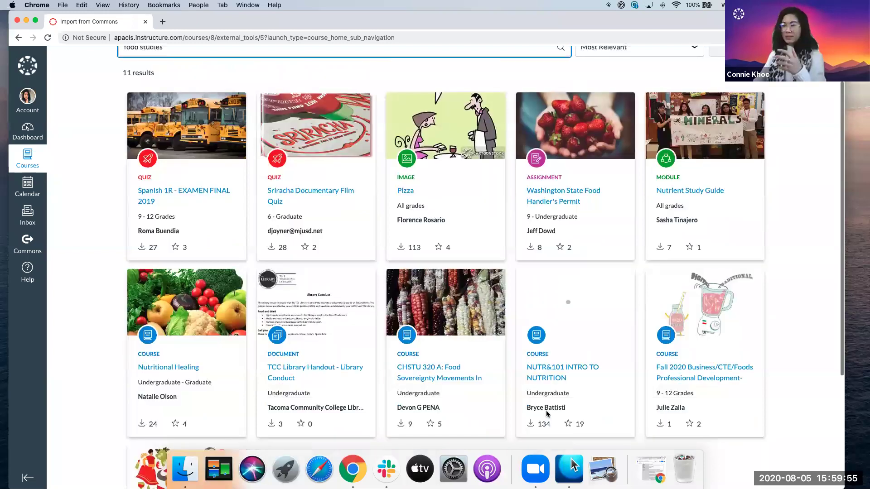
scroll(547, 413, "down", 2)
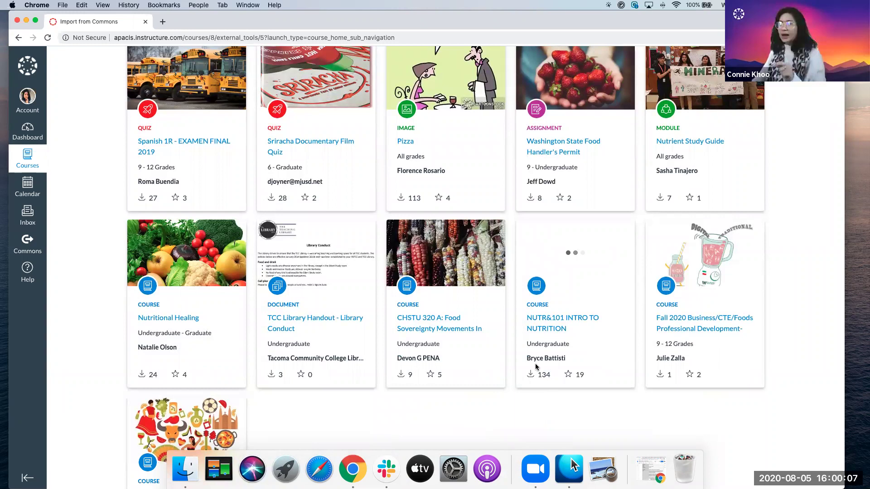
scroll(544, 363, "down", 2)
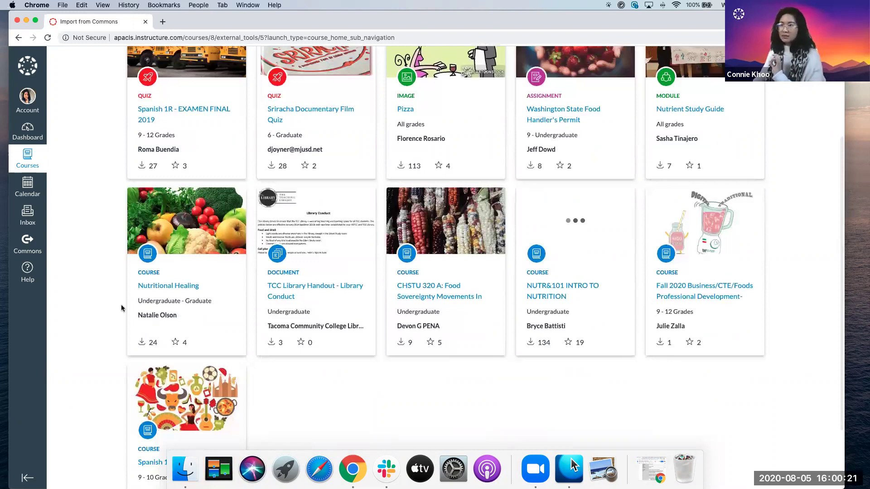
scroll(121, 307, "up", 2)
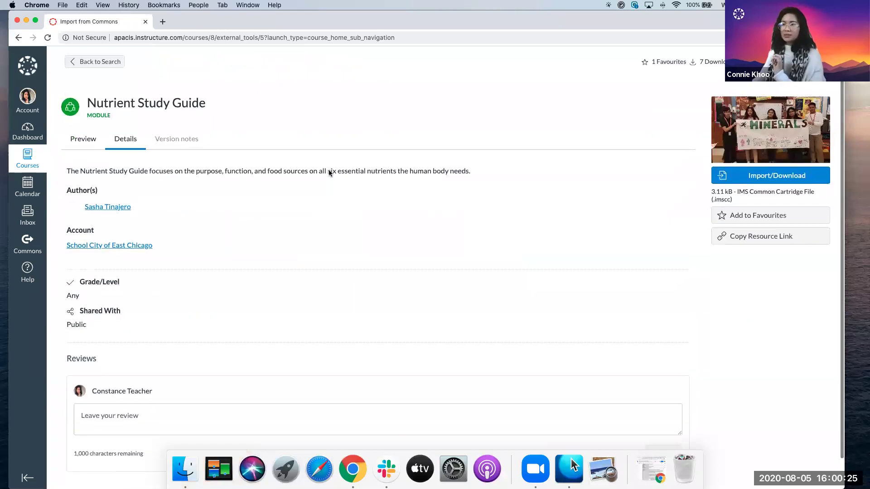
Preview the contents of the Nutrient Study Guide module and import it into the Gastronomy course
left_click(77, 136)
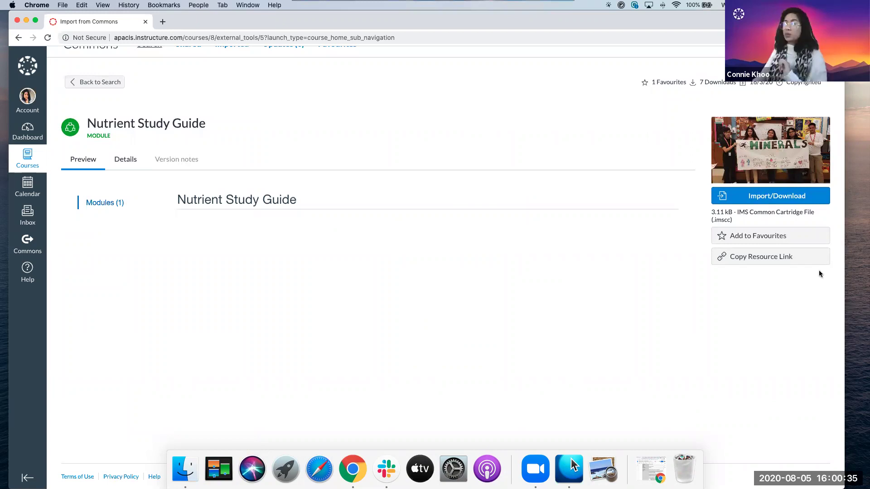
left_click(777, 195)
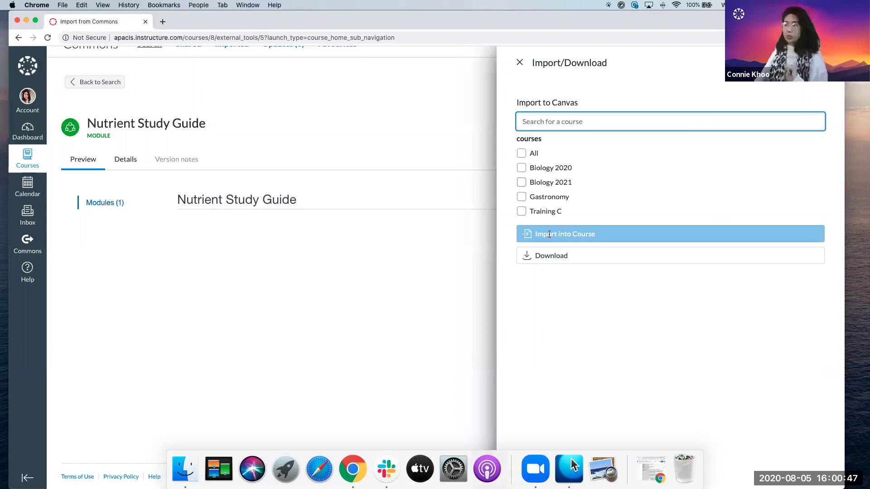
left_click(549, 234)
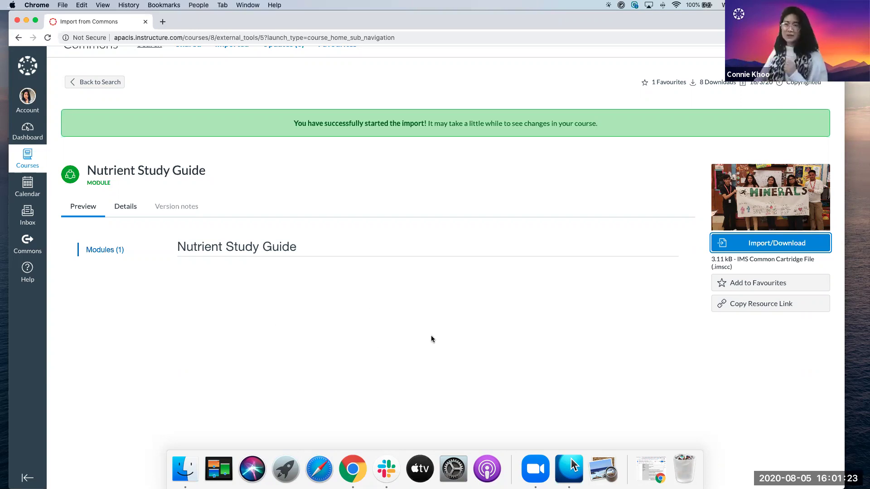
Return to the dashboard, open the Gastronomy course, and check its module list for the imported Nutrient Study Guide
left_click(26, 128)
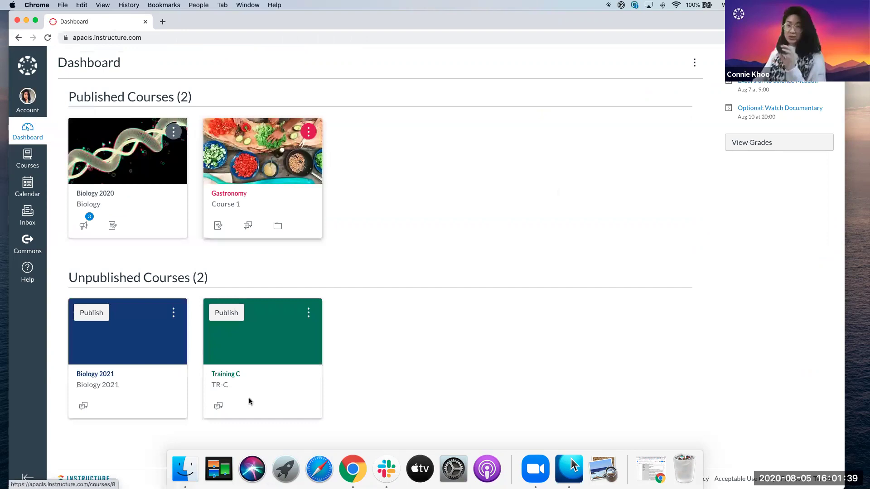
scroll(248, 401, "down", 15)
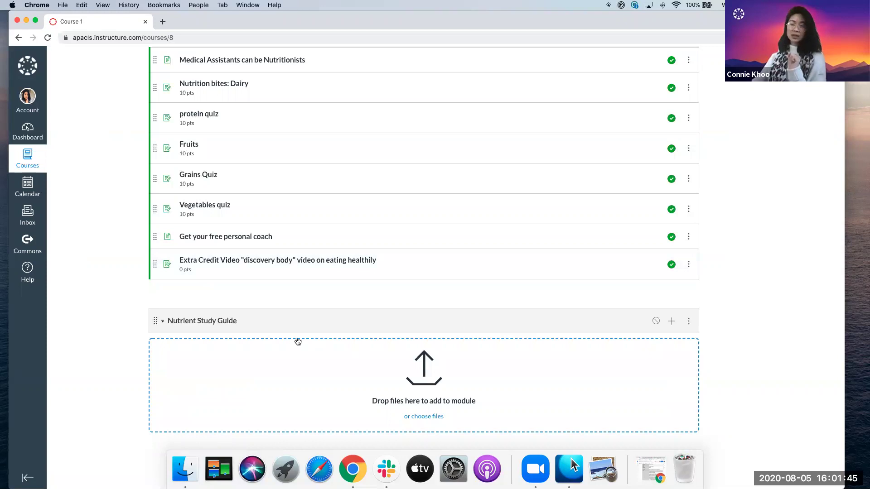
scroll(244, 273, "up", 1)
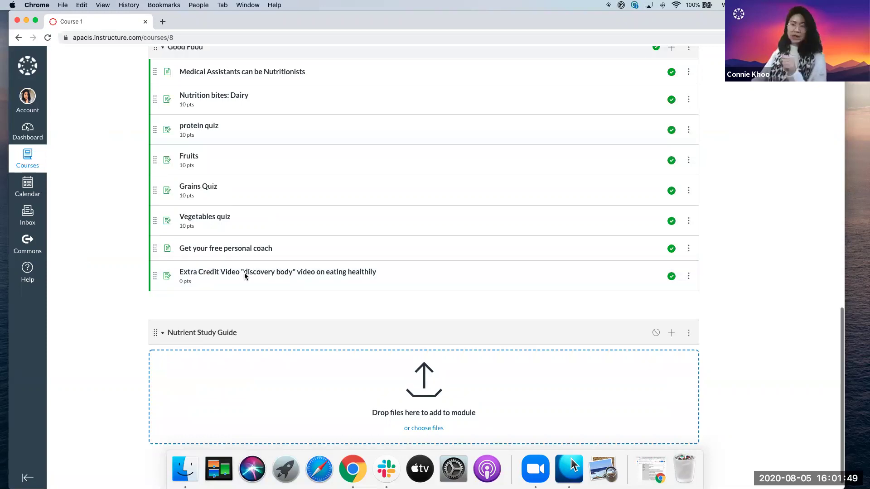
scroll(244, 272, "up", 15)
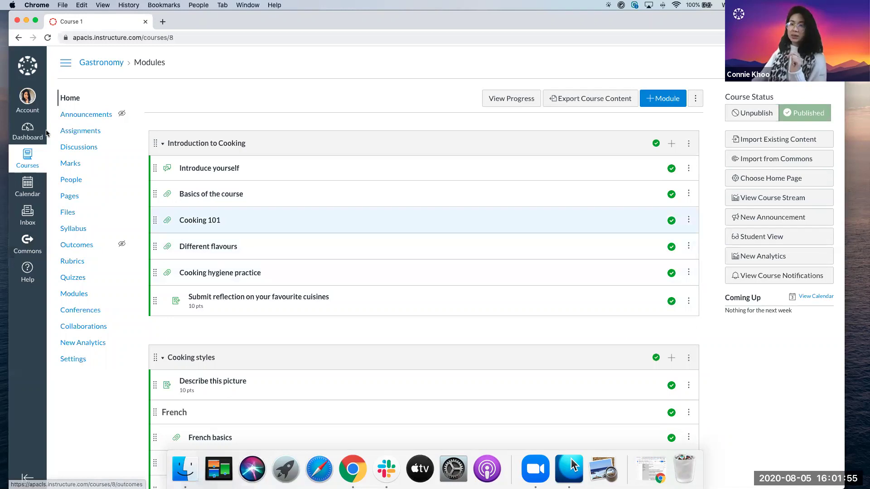
Search Commons for "health" and import the module "Healthy Eating 9-12 uen health standard 2 objective 1" into Gastronomy
left_click(21, 241)
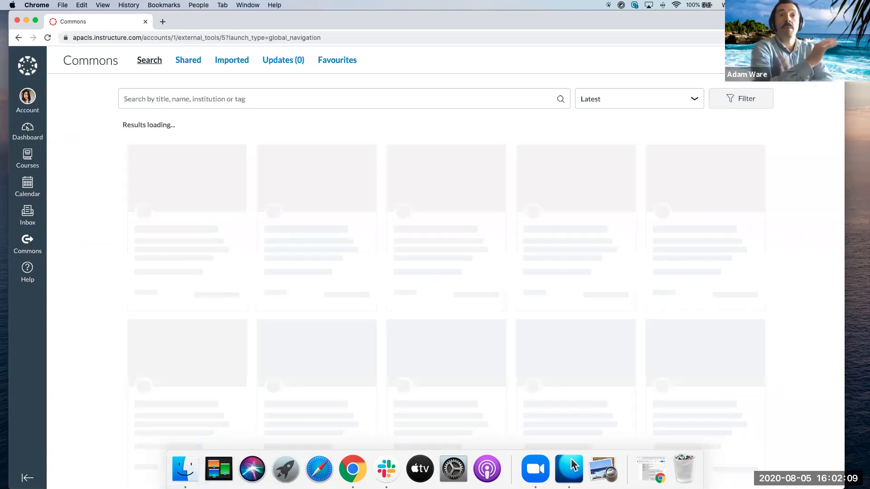
type("f")
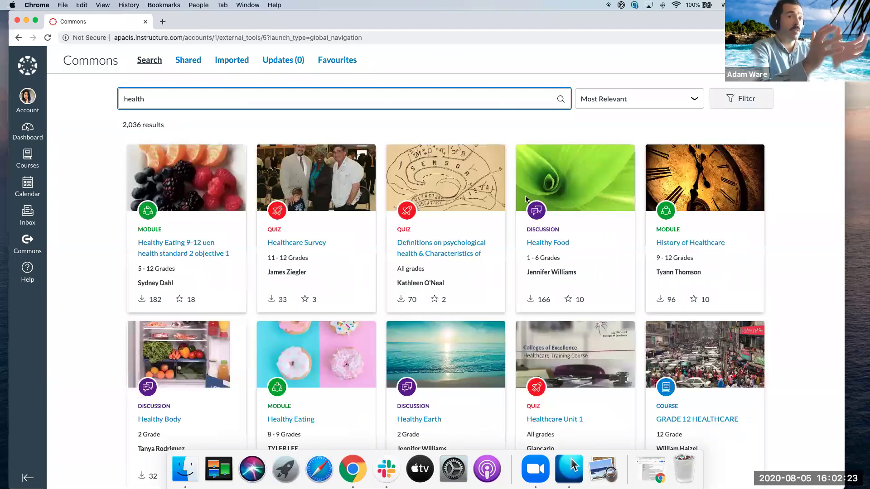
left_click(521, 197)
left_click(553, 235)
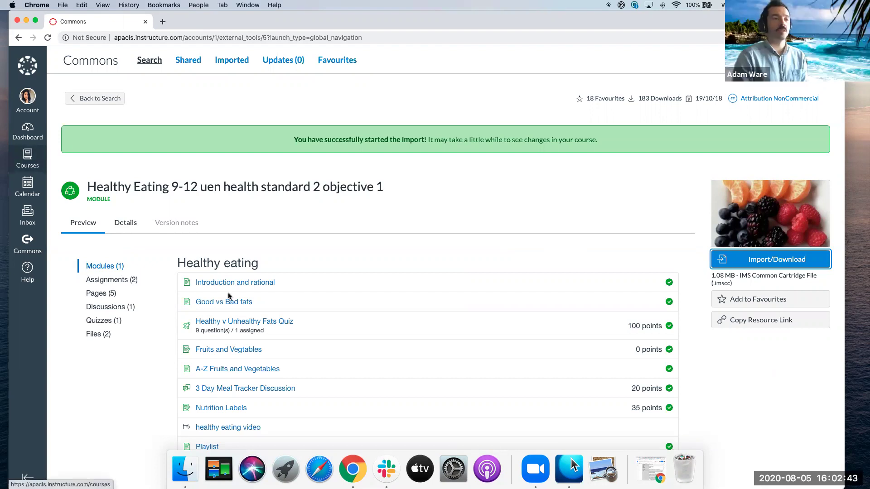
Return to the Gastronomy course from the dashboard and check its module list for the imported Healthy eating module
key("super+bracketleft")
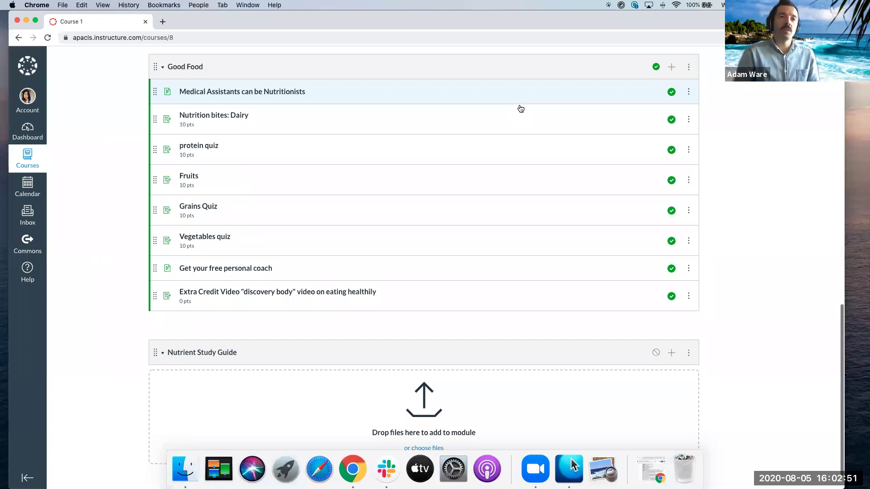
key("super+r")
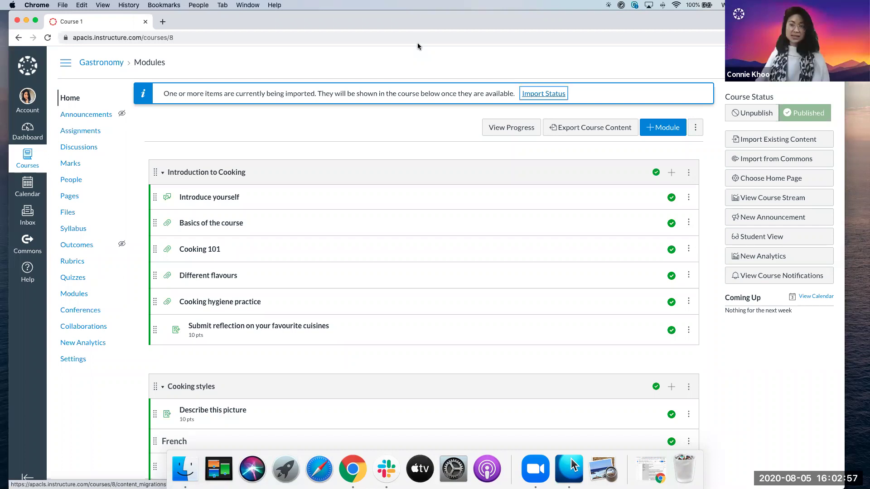
key("super+bracketleft")
key("super+bracketleft")
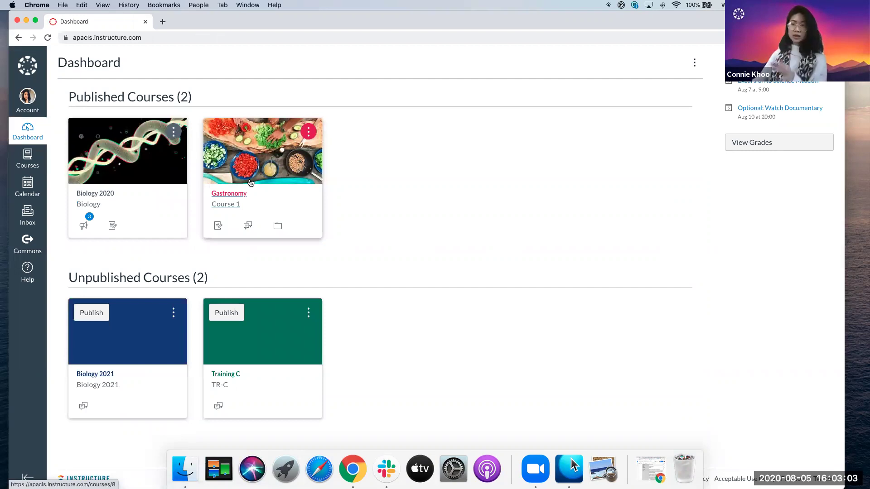
left_click(250, 183)
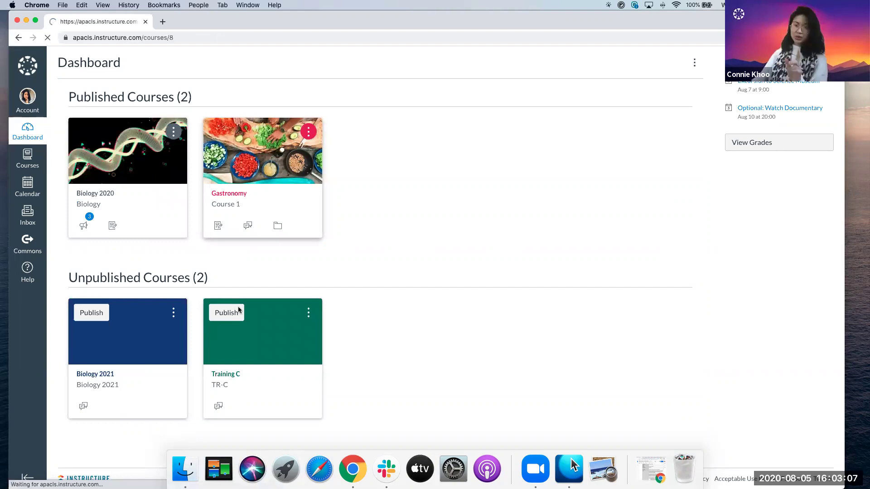
scroll(238, 306, "down", 5)
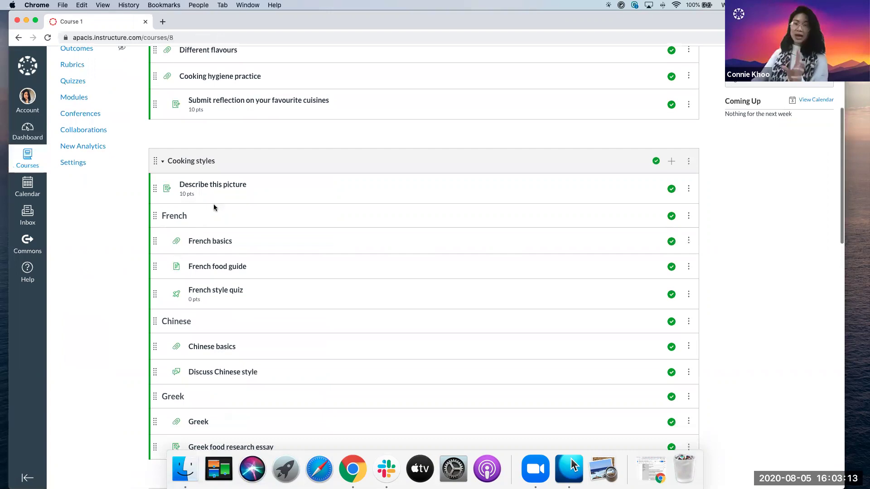
scroll(214, 204, "down", 15)
scroll(220, 209, "down", 4)
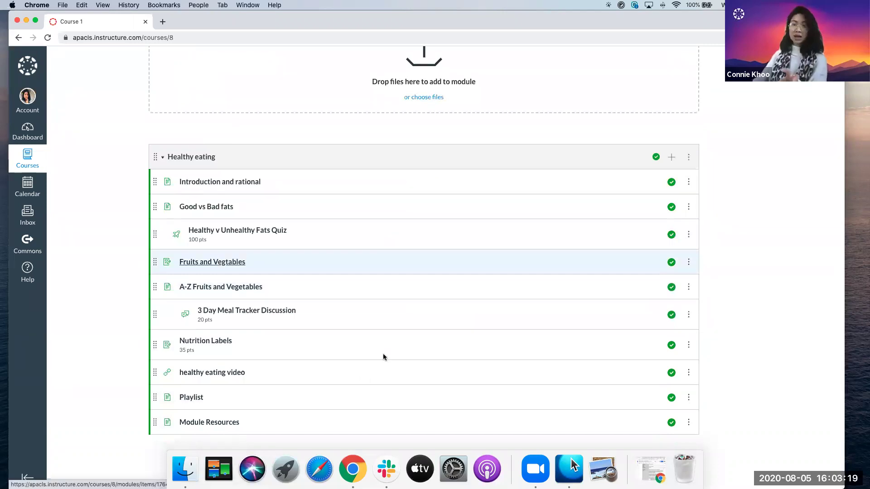
scroll(341, 353, "up", 3)
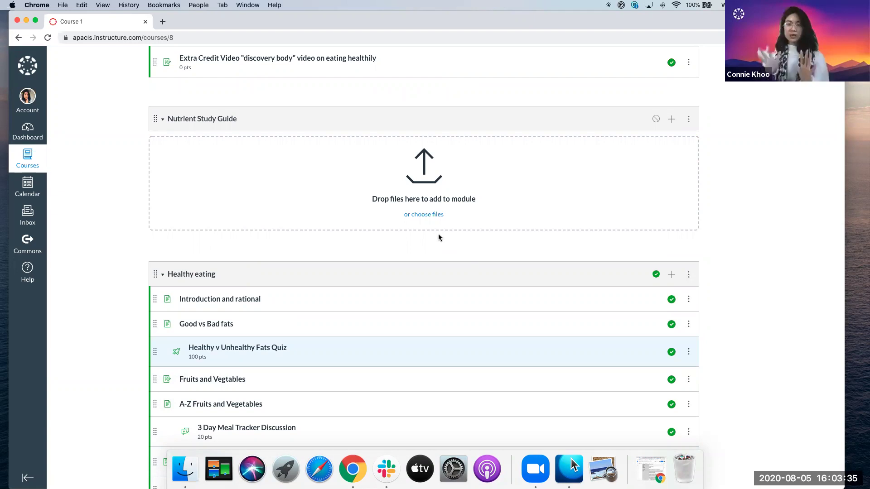
scroll(438, 236, "up", 4)
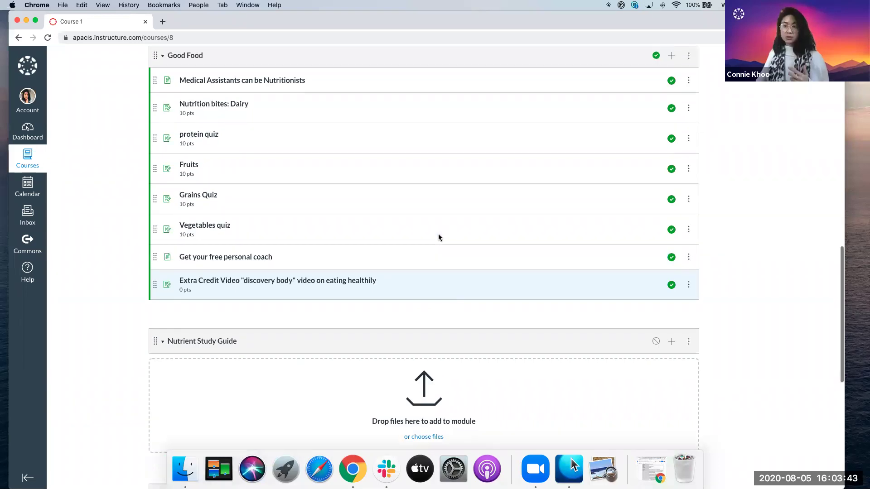
scroll(439, 237, "up", 6)
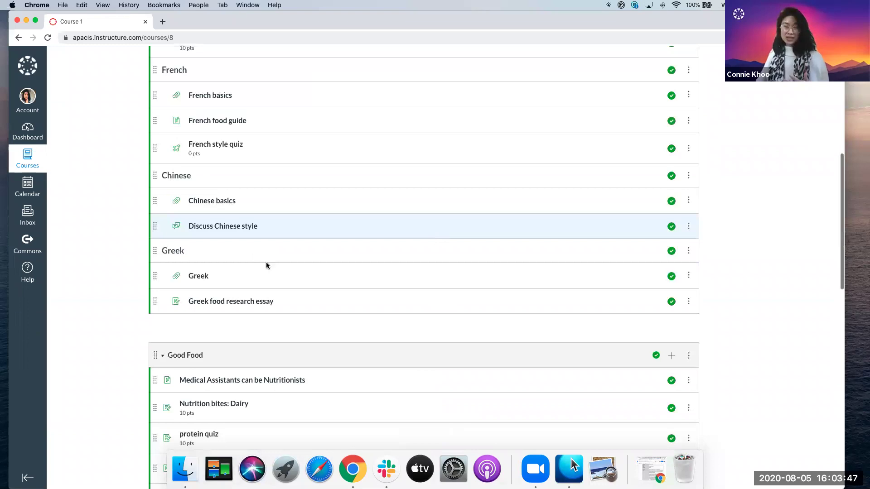
Start sharing the Cooking styles module to Commons from the Gastronomy course
scroll(266, 266, "up", 3)
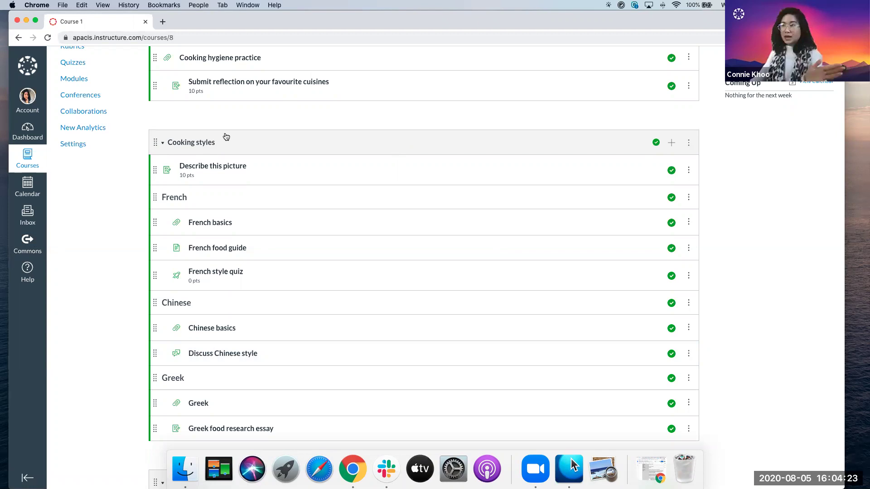
scroll(191, 405, "down", 1)
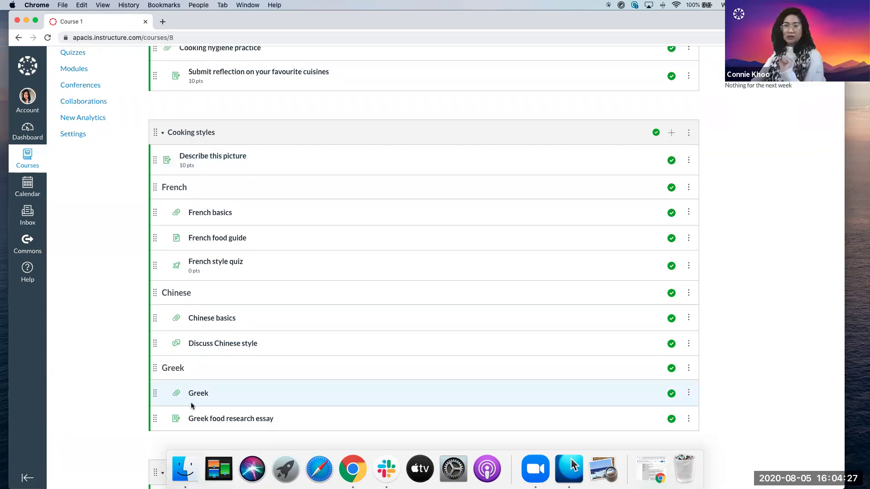
scroll(272, 385, "up", 1)
scroll(700, 176, "up", 1)
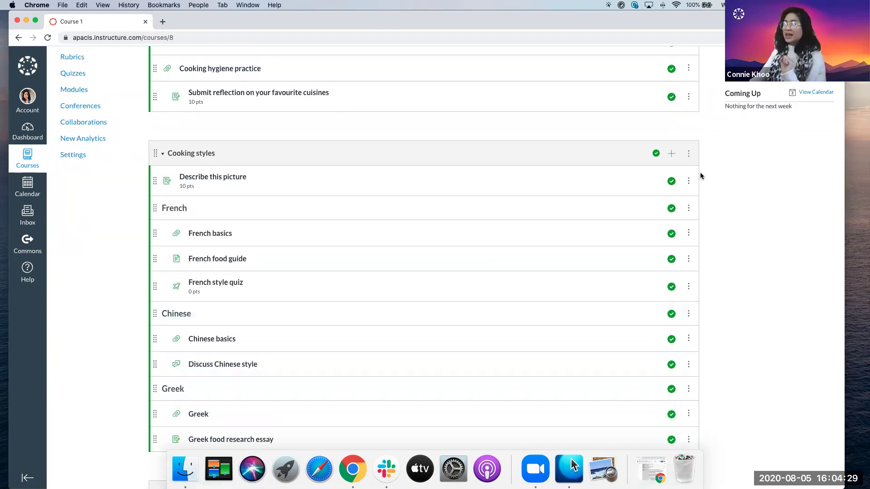
left_click(688, 154)
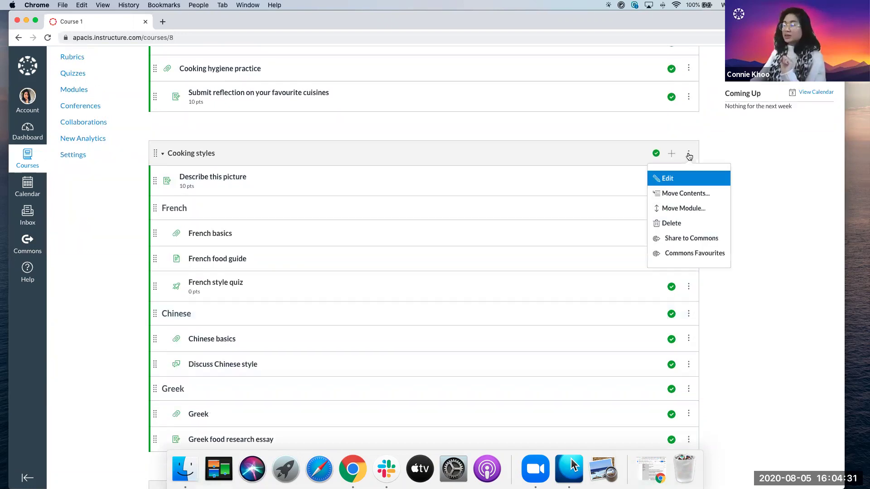
key("Down")
key("Down")
key("Down")
key("Down")
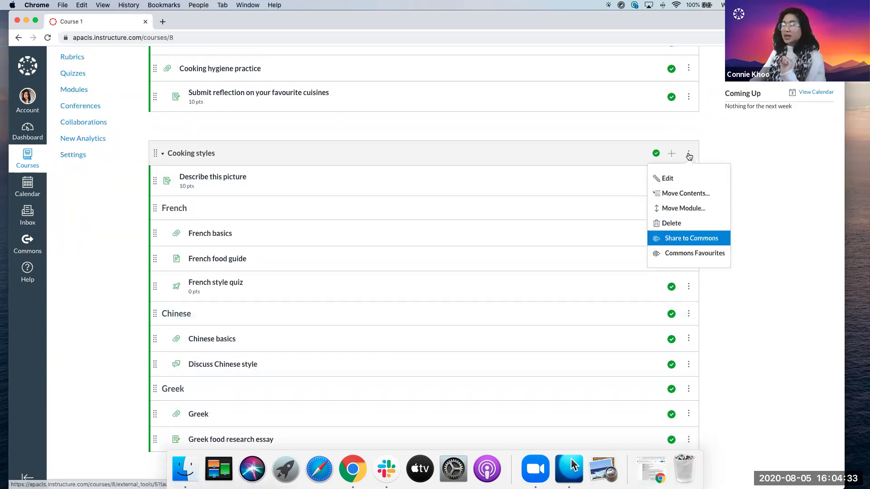
scroll(673, 240, "up", 5)
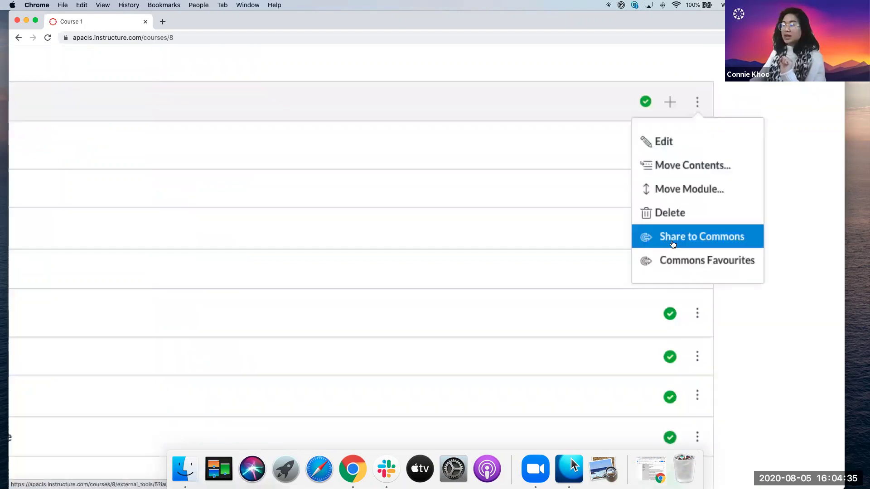
scroll(674, 245, "down", 5)
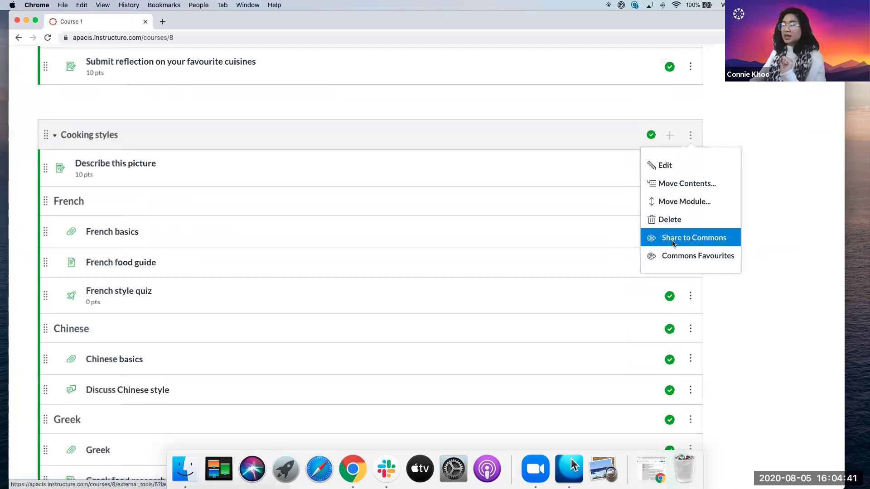
left_click(674, 243)
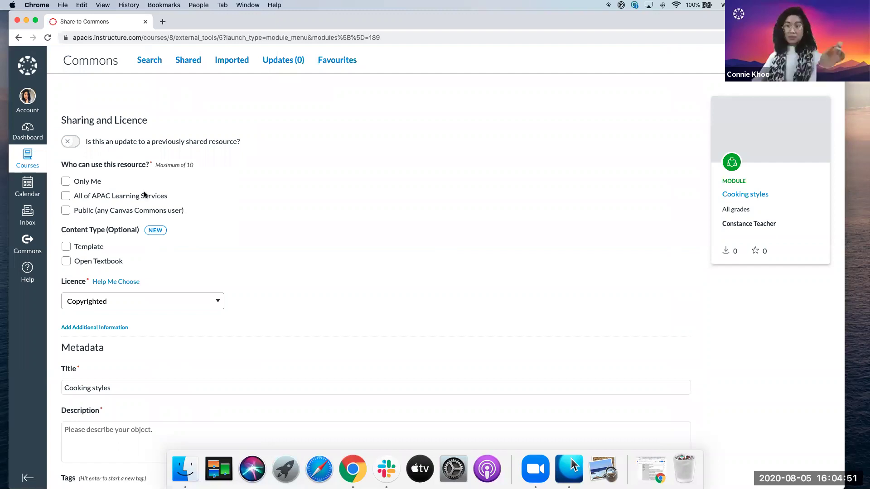
Make the Cooking styles resource available to All of APAC Learning Services
scroll(89, 225, "left", 2)
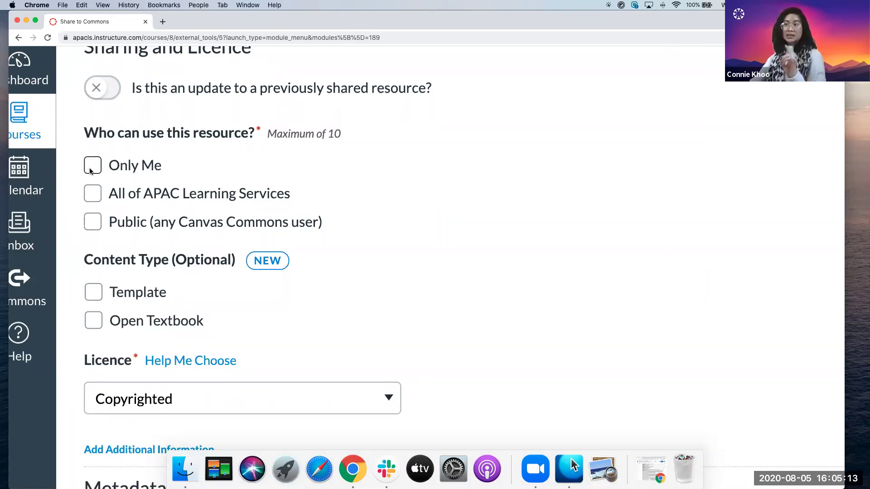
left_click(100, 194)
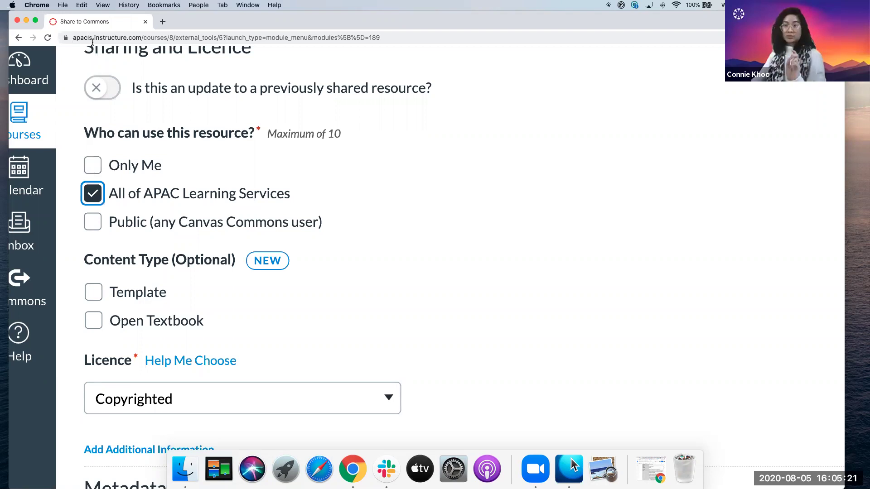
key("super+minus")
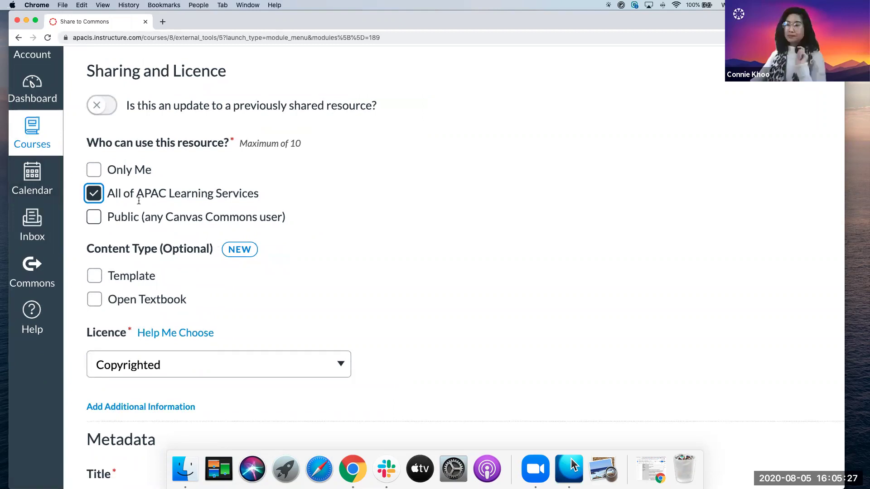
key("super+minus")
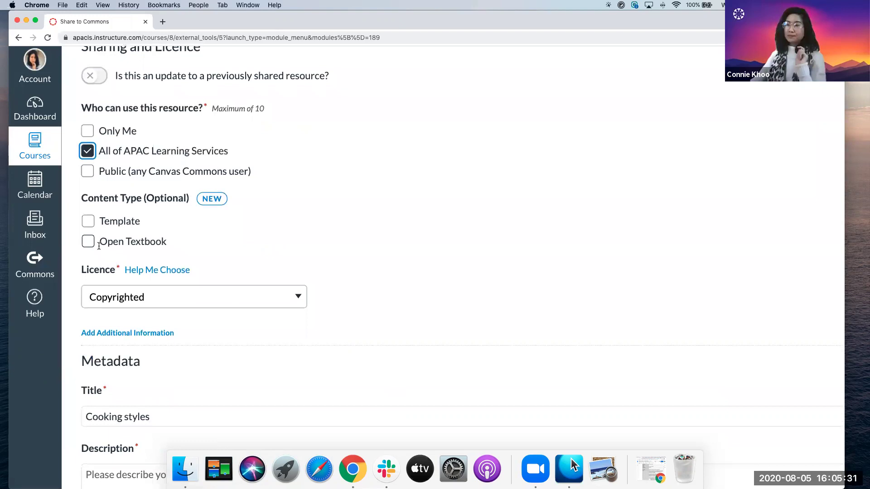
Look over the optional content types and the licence choices for the shared resource, keeping the licence as Copyrighted
scroll(136, 181, "down", 1)
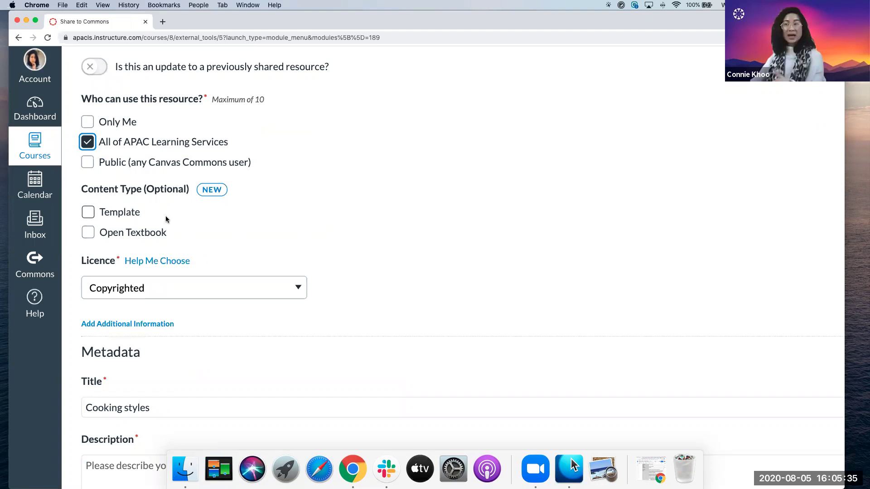
scroll(166, 219, "down", 2)
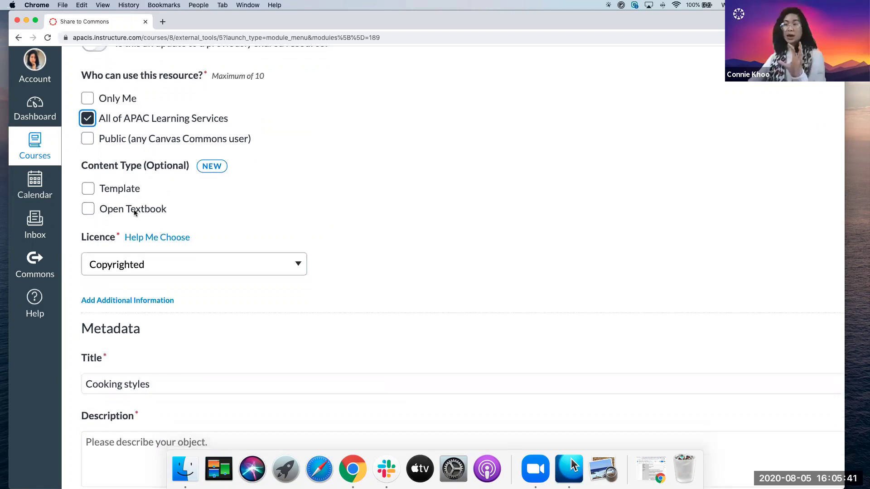
scroll(134, 212, "down", 2)
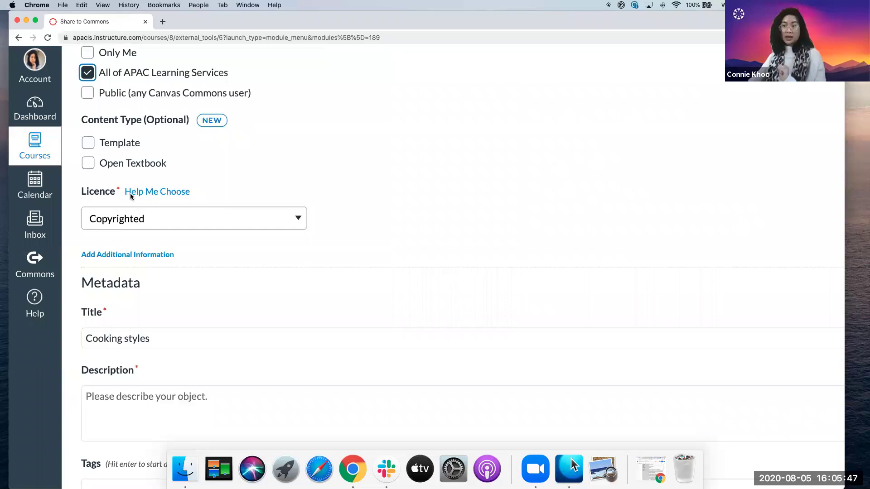
left_click(136, 219)
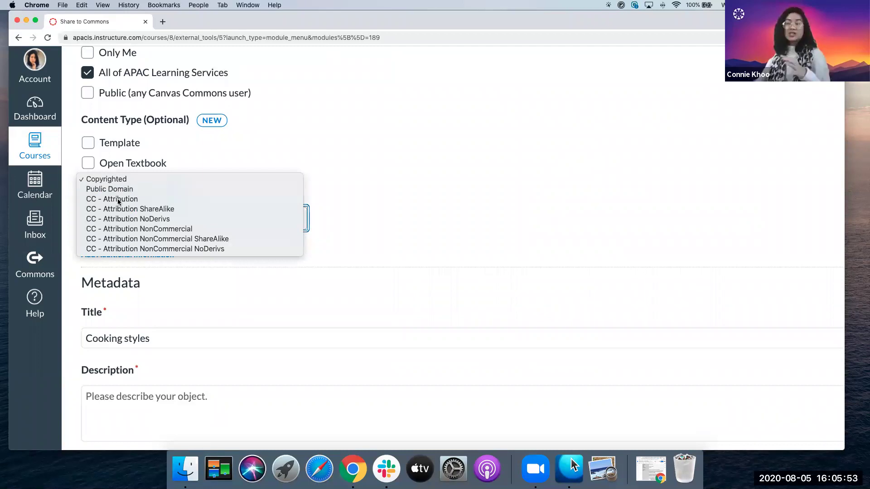
left_click(139, 270)
Enter the resource description "Chinese, Greek, French cooking styles"
scroll(140, 270, "down", 3)
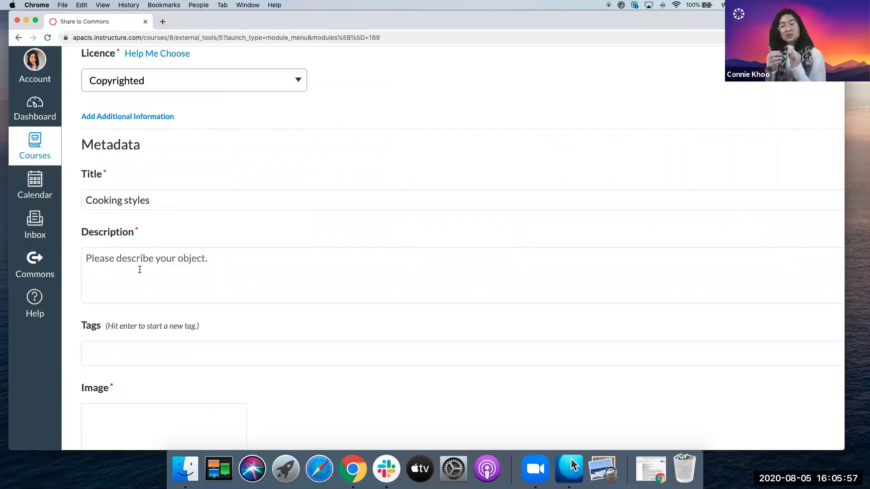
left_click(139, 270)
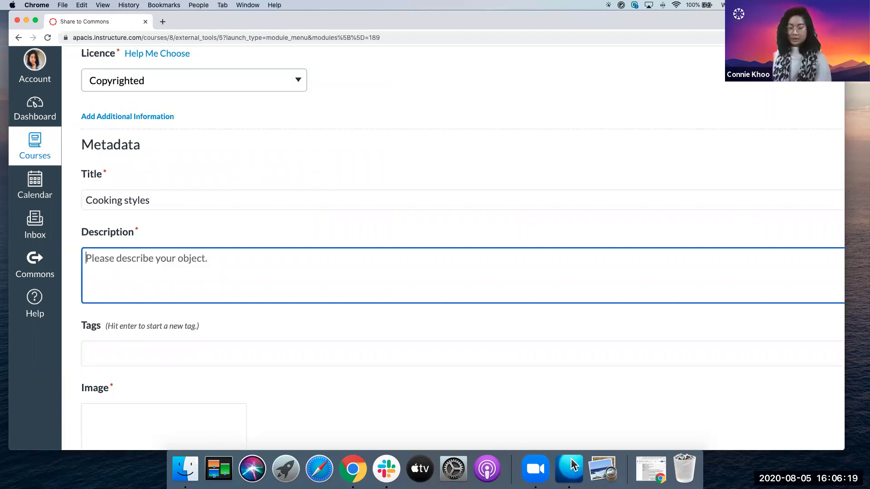
type("Chinese, Greek, French cooking st")
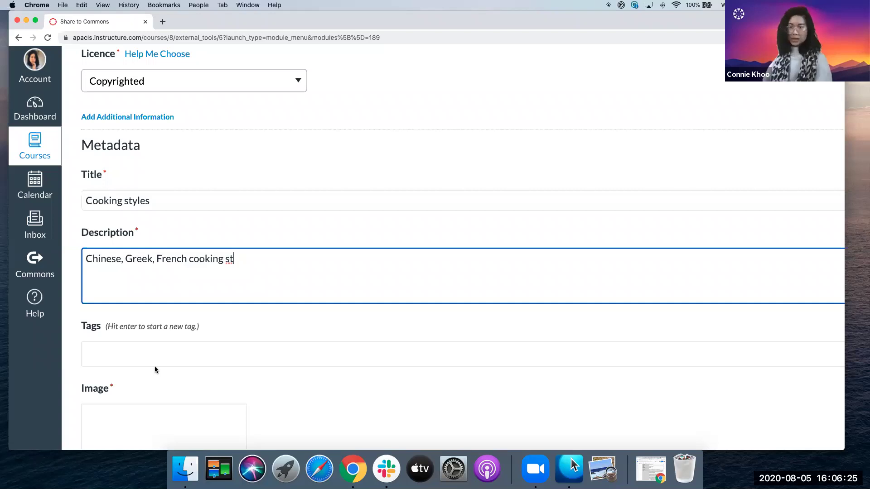
type("yles")
Add the tags "chinese", "greek", "french" and "cookingstyles" to the resource
key("Tab")
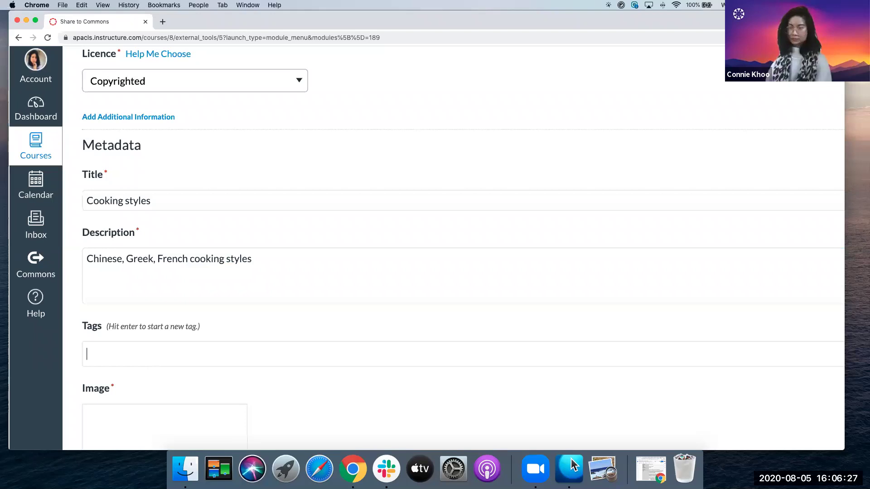
type("chinese")
key("Return")
type("greek")
key("Return")
type("frenc")
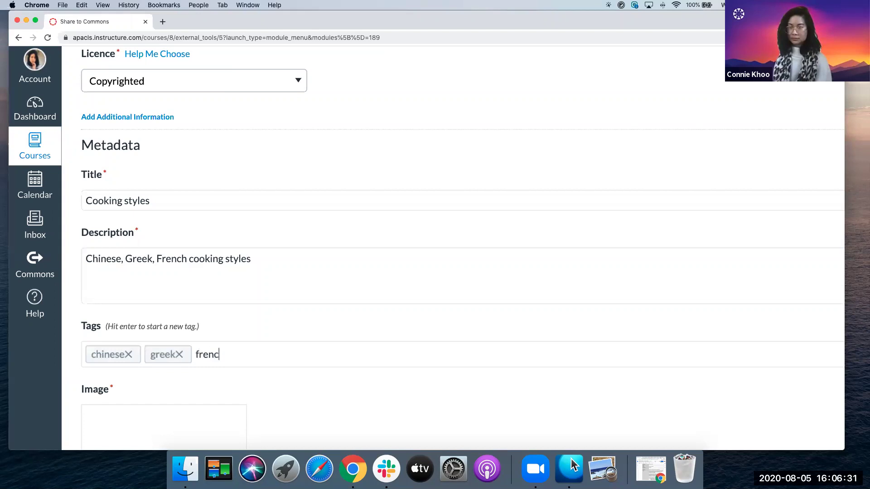
type("h")
key("Return")
type("cookingstyles")
key("Return")
Review the sharing audience, licence, title, description and tags filled in for the Cooking styles resource
scroll(142, 150, "up", 2)
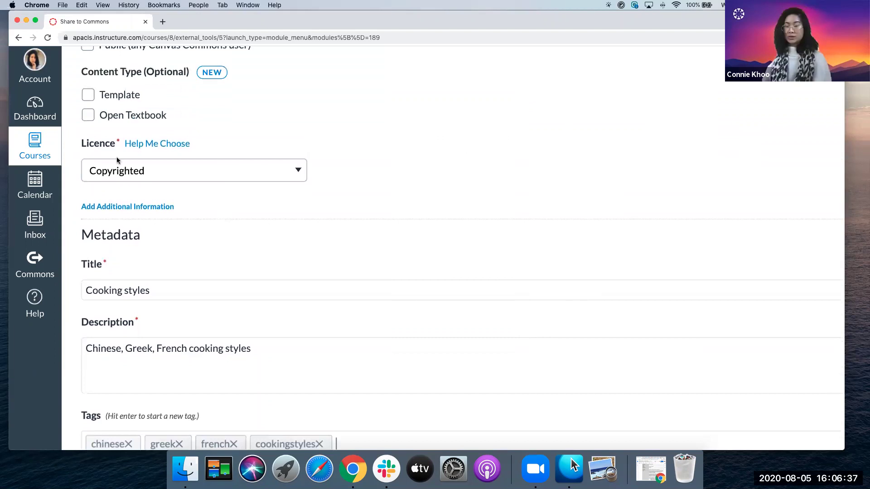
scroll(117, 160, "up", 3)
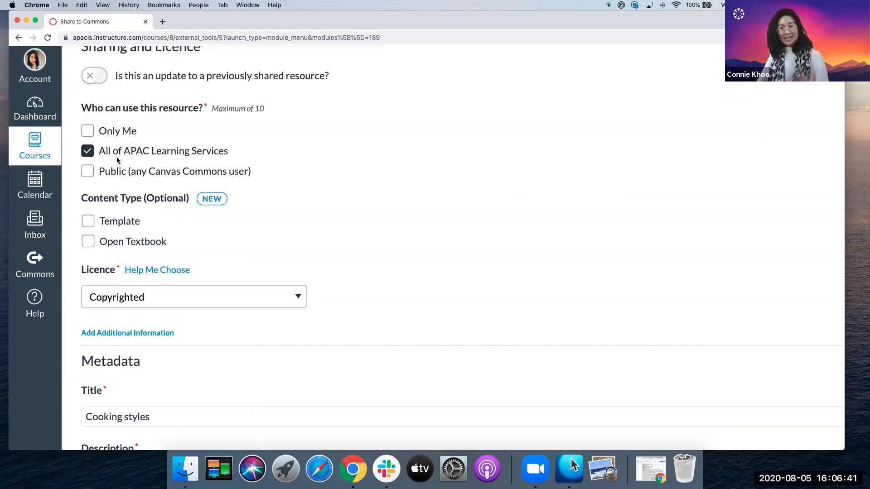
scroll(143, 225, "down", 1)
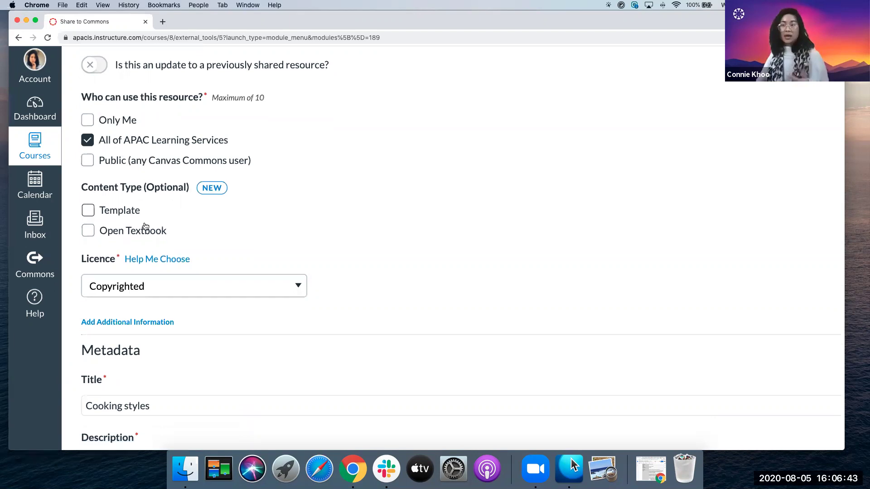
scroll(152, 409, "down", 2)
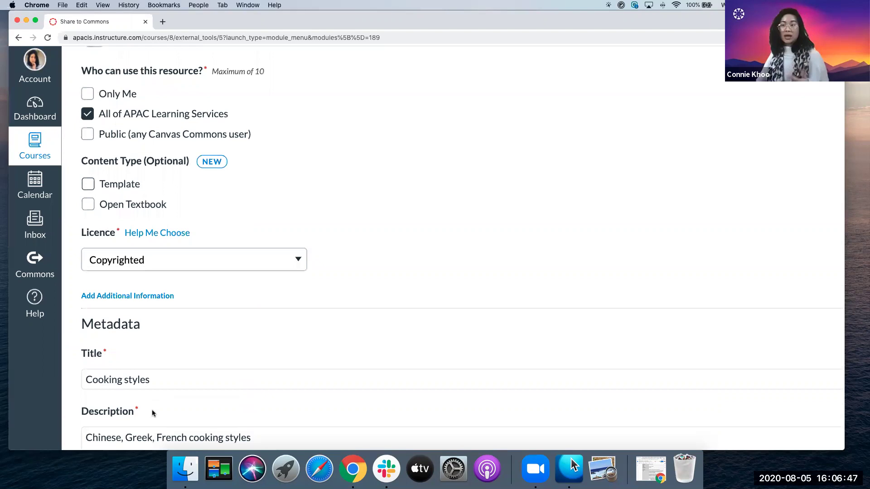
scroll(151, 410, "down", 3)
scroll(194, 410, "down", 5)
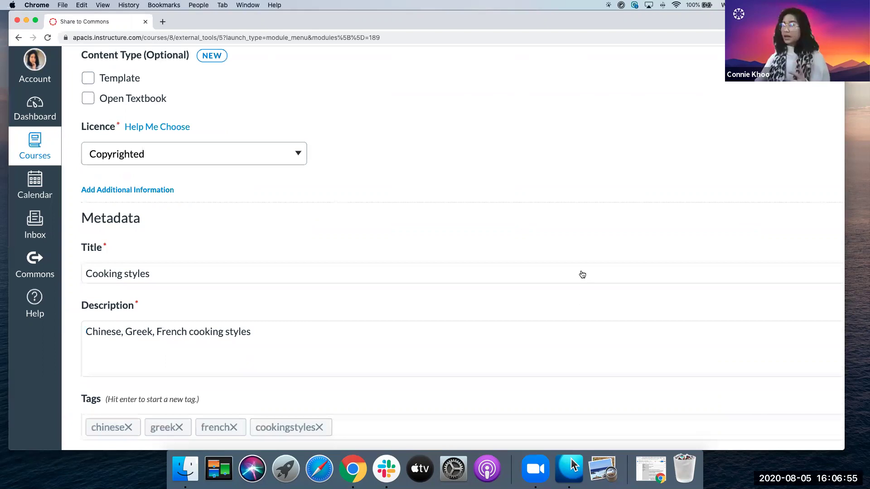
Share the Cooking styles module to Commons with the table-of-food image and a grade range from 10th grade to Graduate
scroll(581, 273, "down", 15)
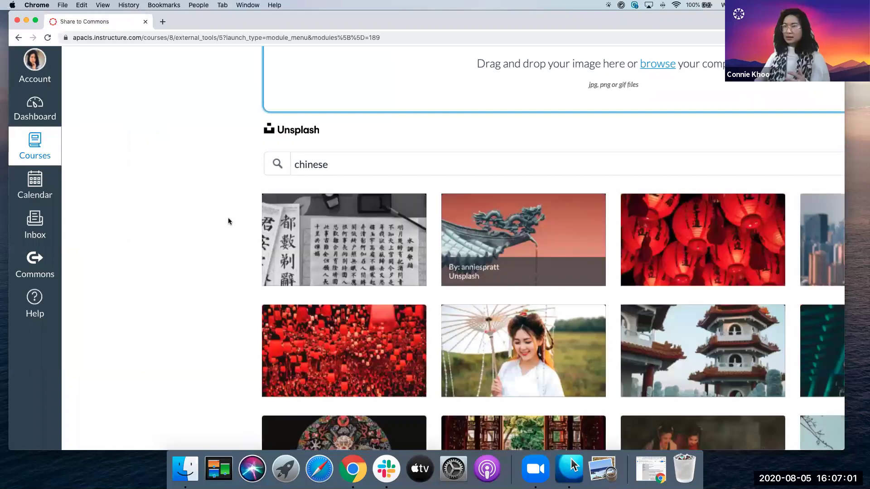
key("super+minus")
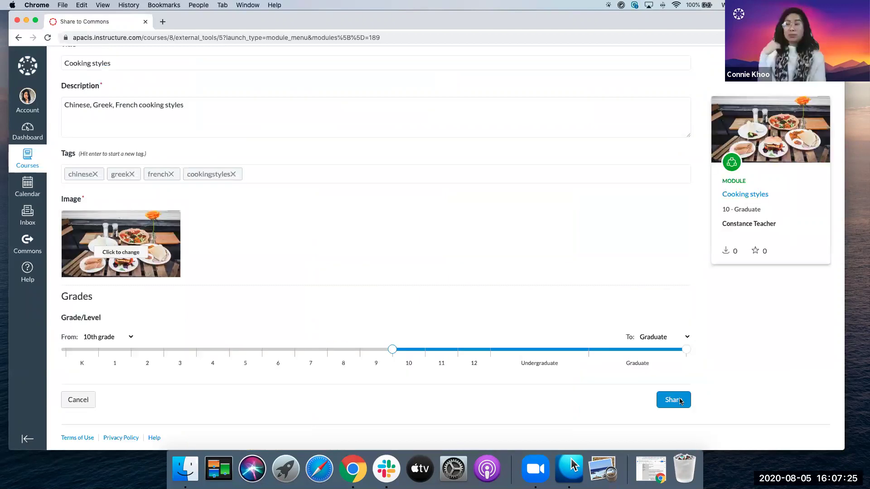
left_click(673, 400)
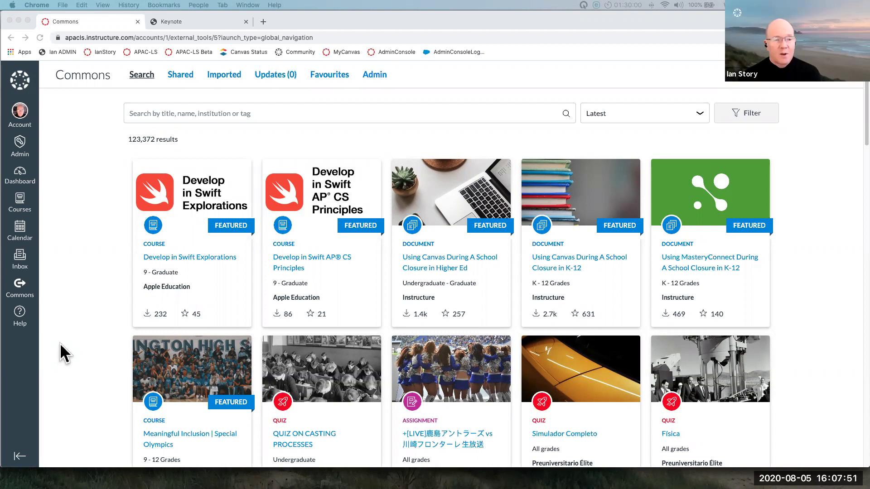
Search Commons for "Greek cooking" and look over the available sort orders
left_click(149, 113)
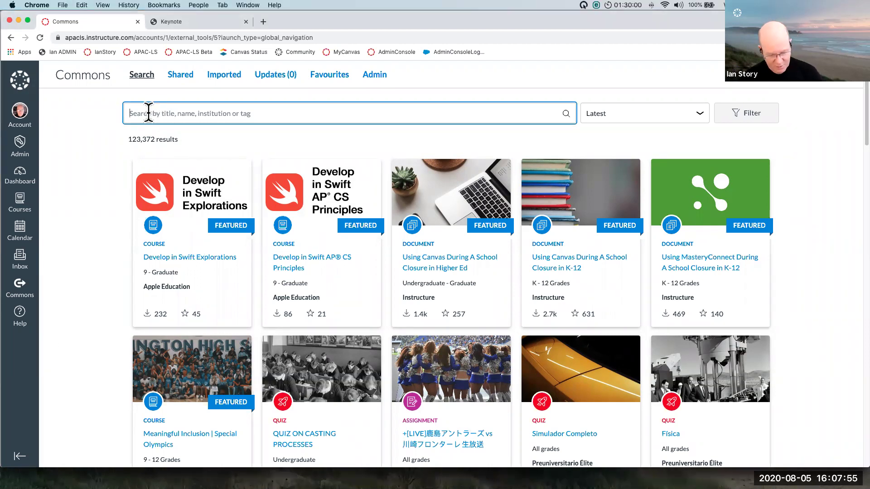
type("Great cooking")
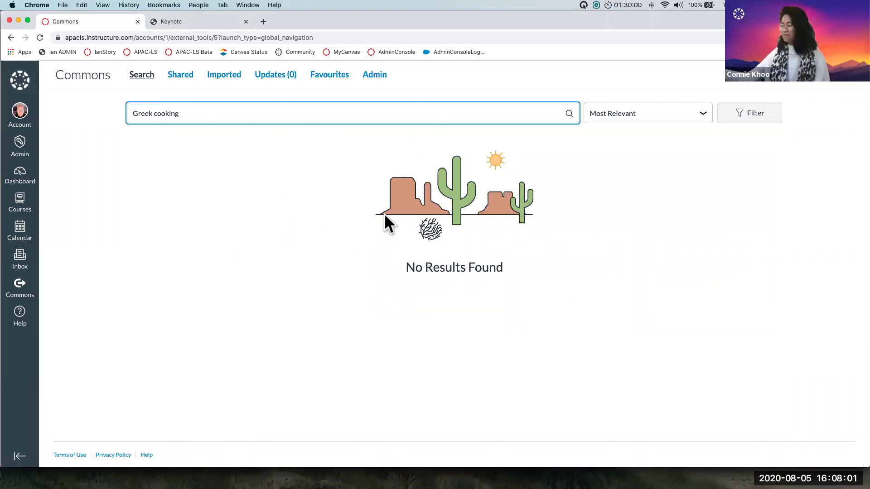
left_click(703, 111)
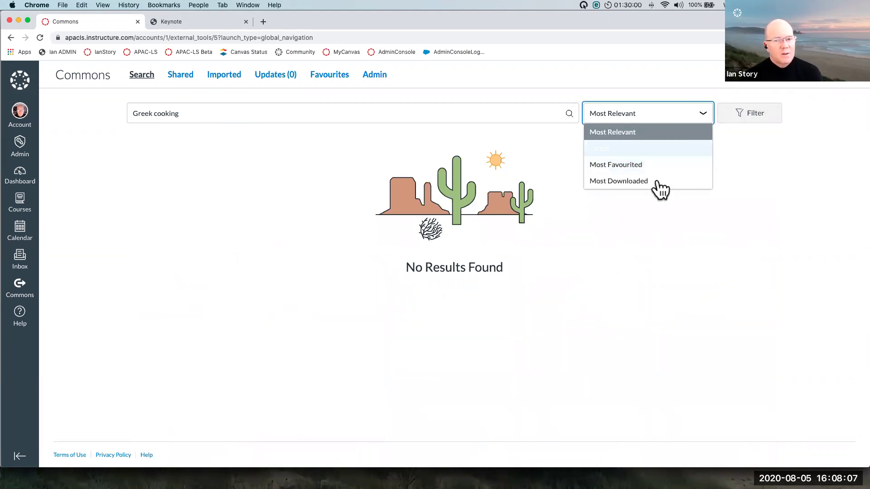
Filter the "Greek cooking" search to resources shared with APAC Learning Services
left_click(746, 115)
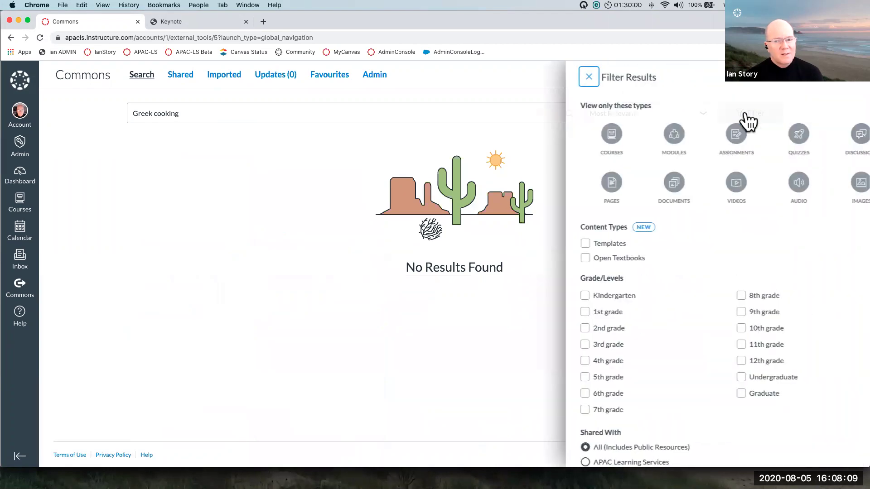
scroll(642, 309, "down", 1)
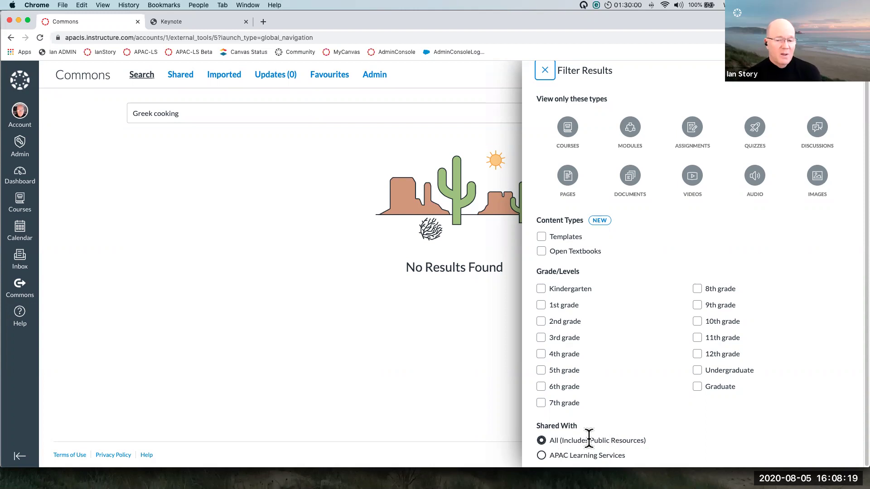
left_click(542, 454)
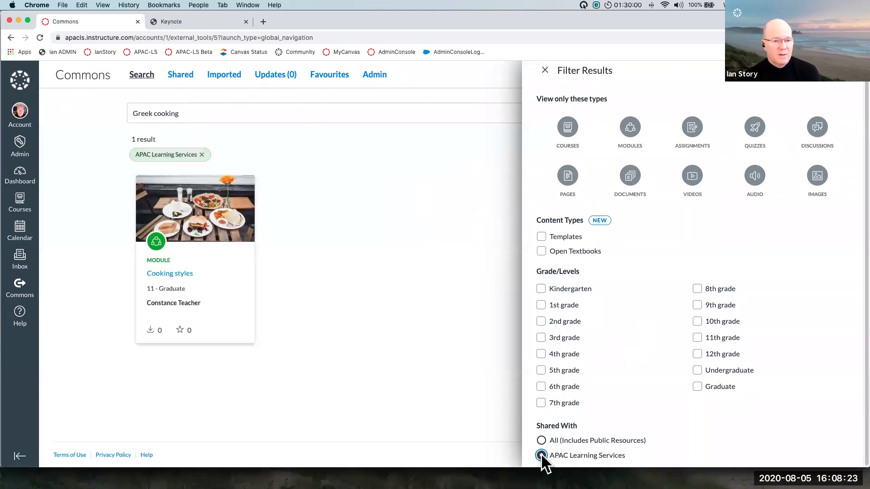
left_click(545, 70)
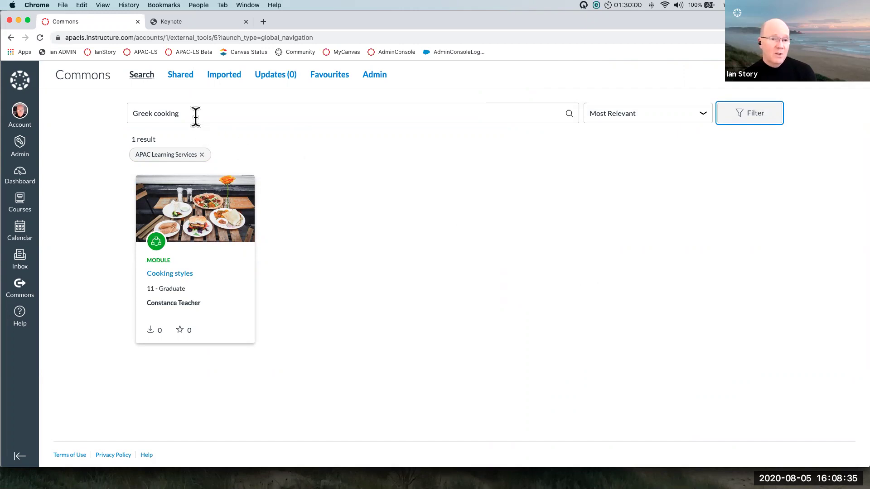
left_click(734, 119)
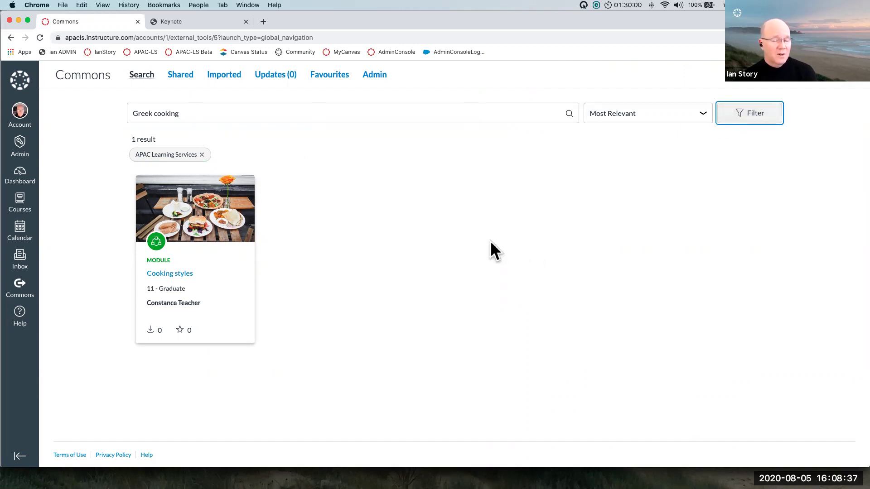
Open the Cooking styles module from the search results and look over the preview of its contents
left_click(170, 272)
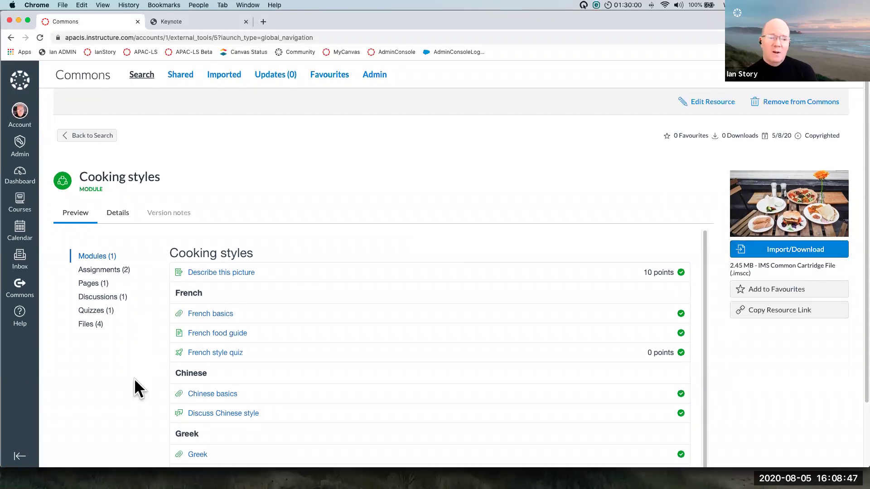
scroll(131, 387, "down", 1)
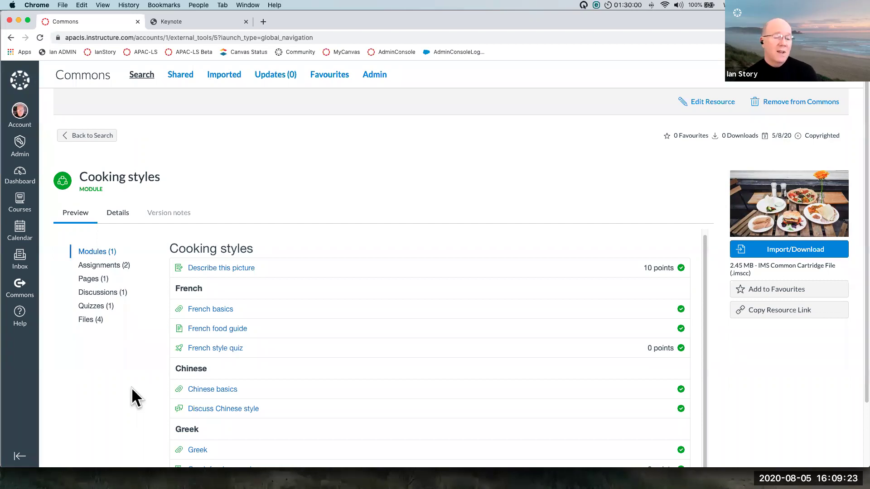
Examine the Commons admin account settings for content sharing, default search filters, and standards and outcomes
left_click(375, 78)
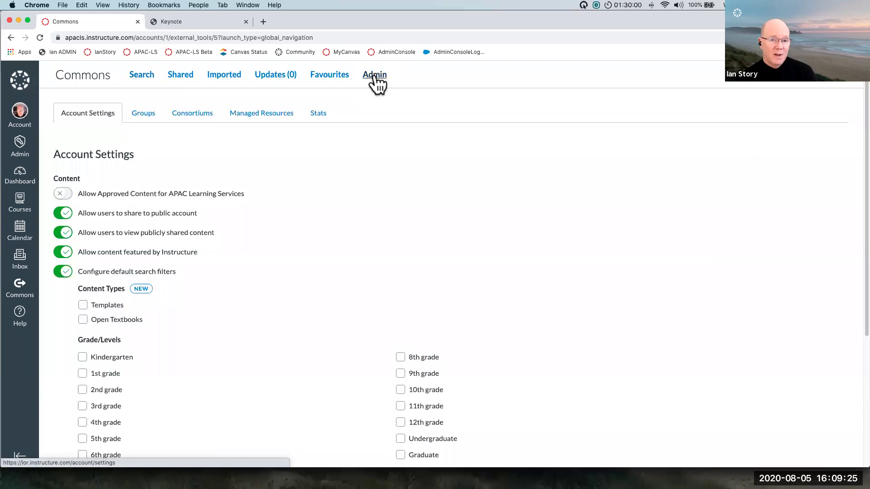
scroll(310, 256, "down", 3)
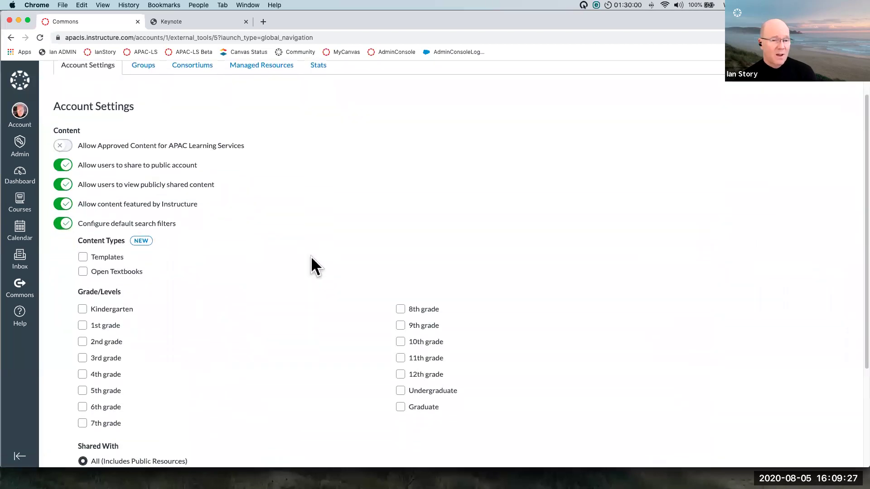
scroll(241, 262, "down", 2)
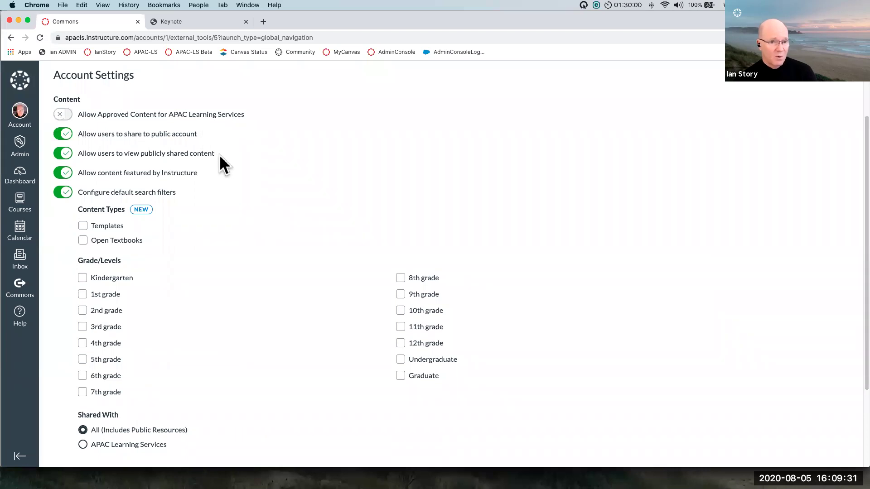
scroll(222, 163, "down", 5)
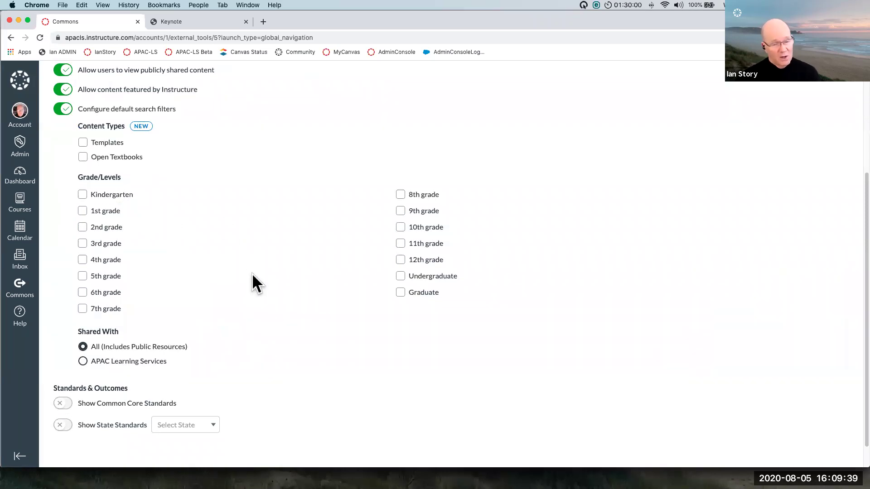
scroll(256, 276, "down", 2)
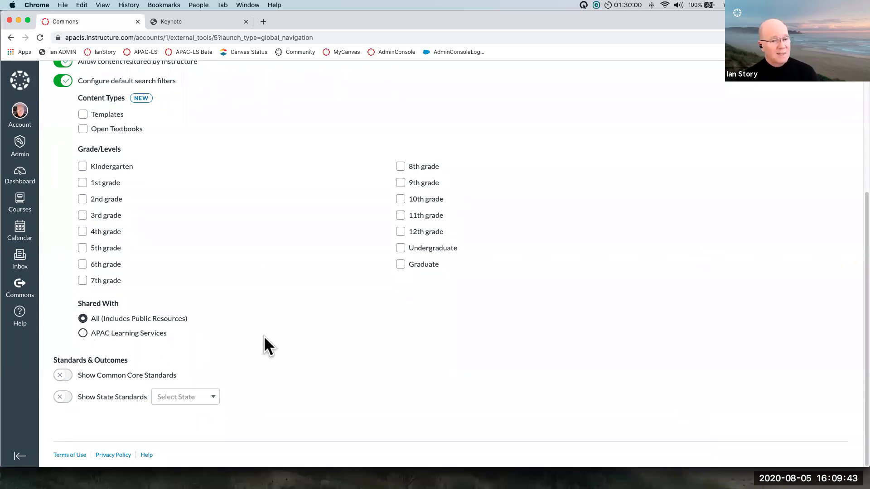
scroll(258, 333, "up", 3)
scroll(258, 333, "up", 2)
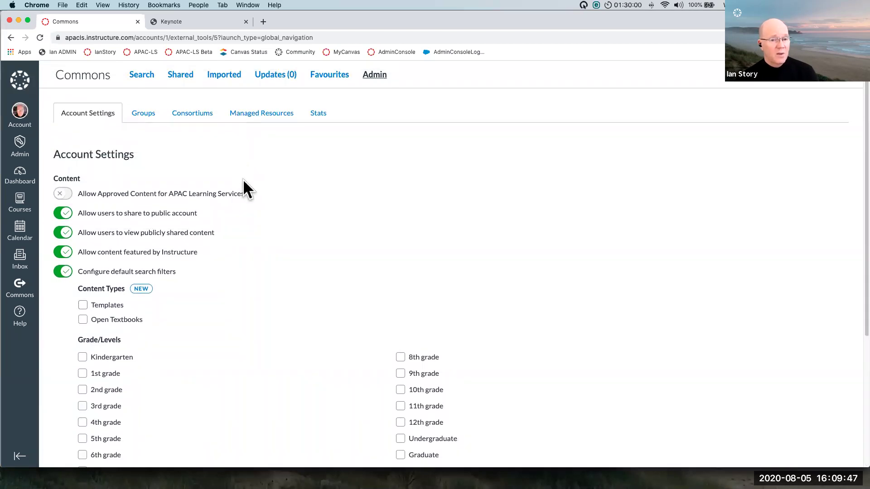
scroll(261, 198, "up", 1)
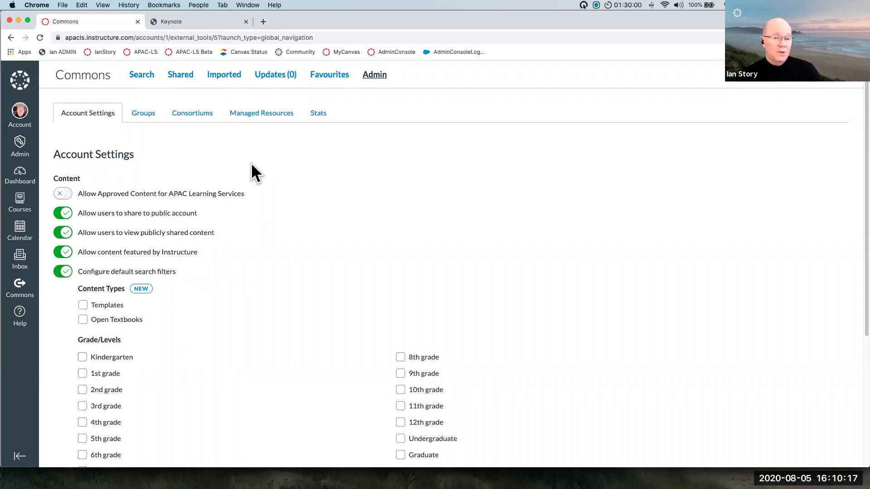
Switch to the Keynote presentation and advance from Using Commons to the Blueprint Courses slide
left_click(213, 22)
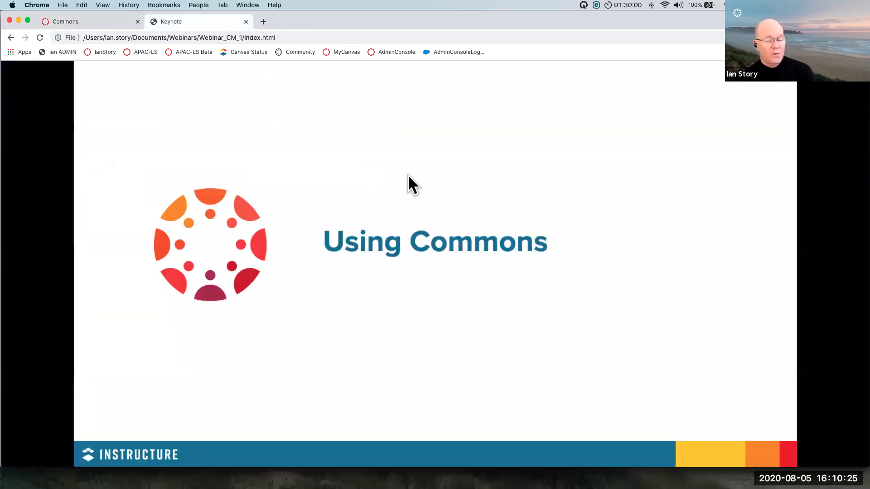
key("Right")
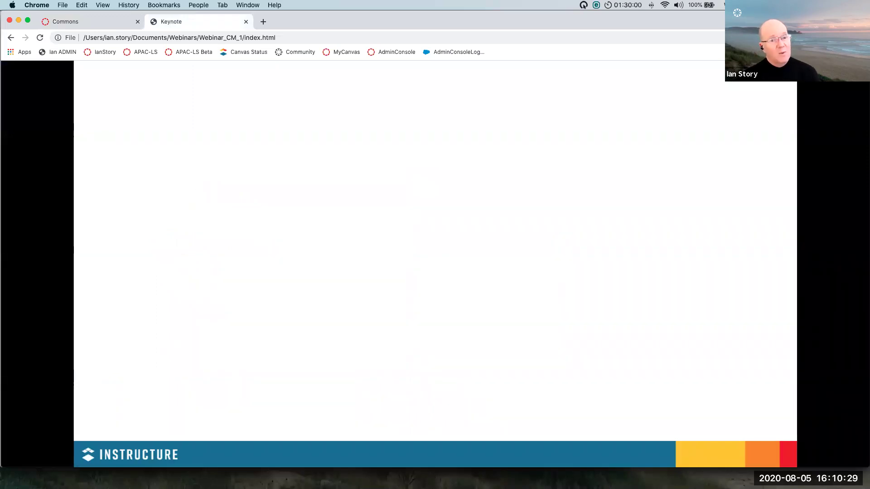
key("Right")
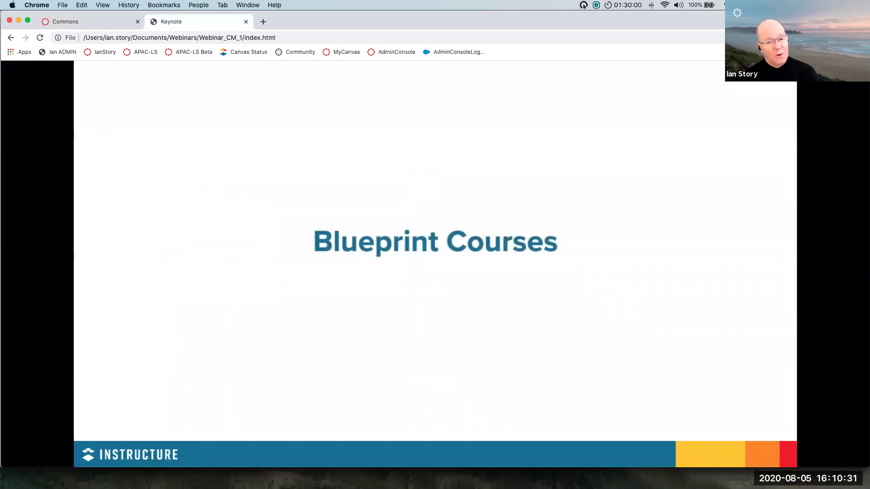
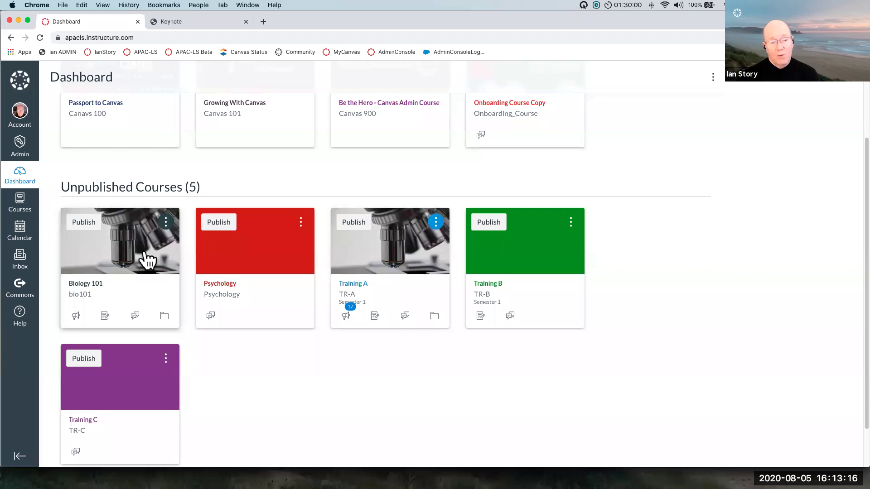
Open the Biology 101 course's settings and view its blueprint course options
left_click(146, 260)
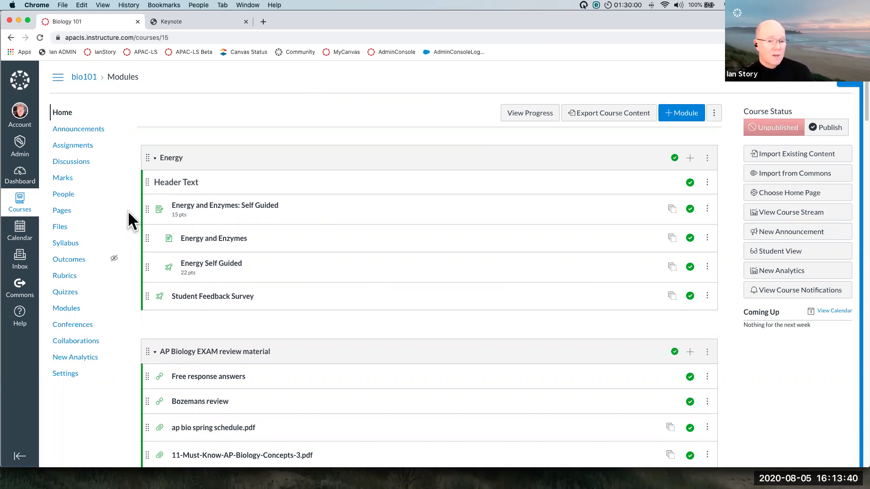
scroll(128, 213, "down", 3)
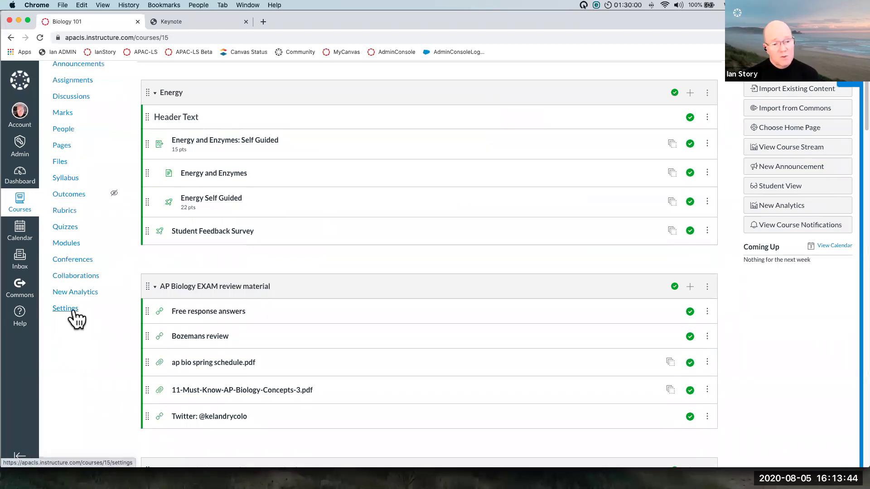
left_click(65, 308)
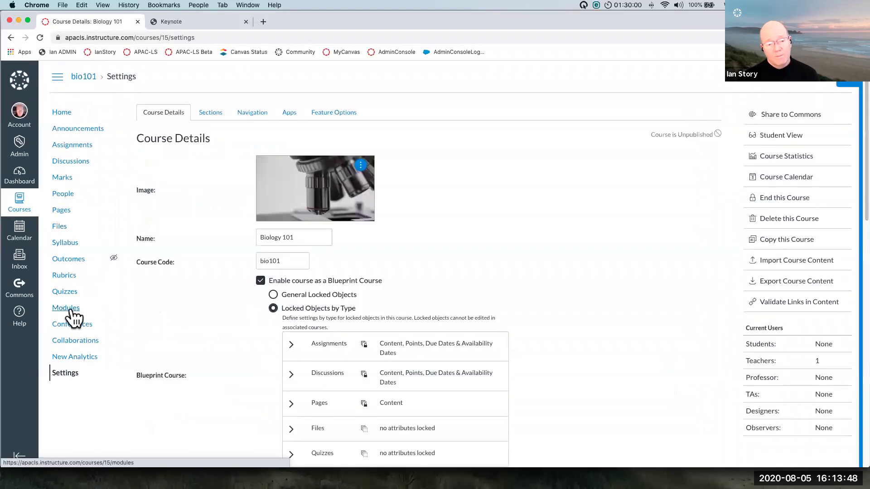
scroll(202, 318, "down", 4)
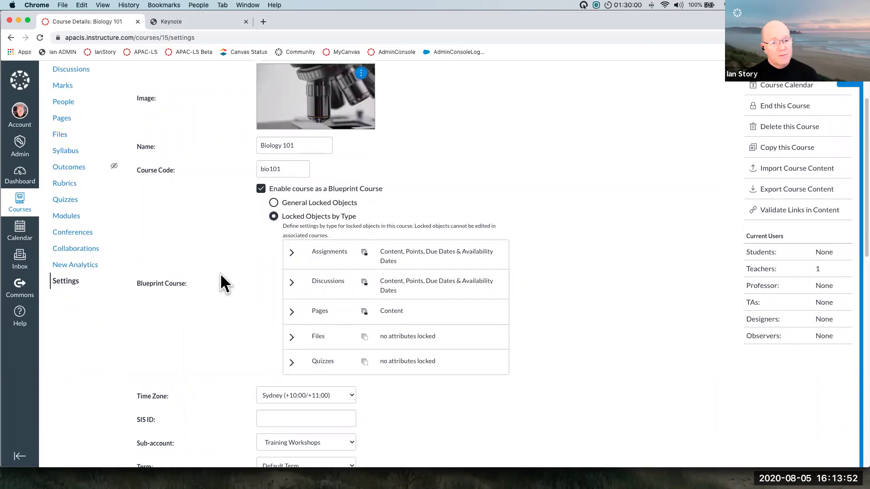
scroll(220, 274, "down", 1)
Disable Biology 101 as a blueprint course and enable it again
left_click(261, 171)
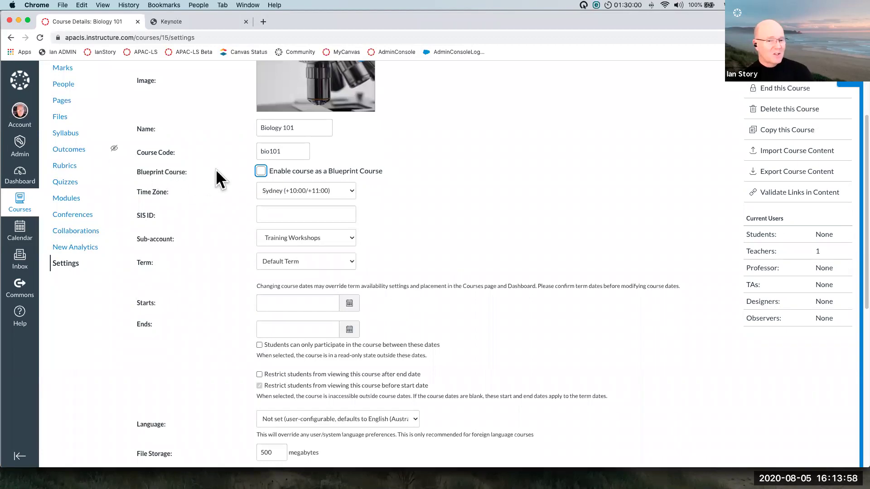
left_click(262, 172)
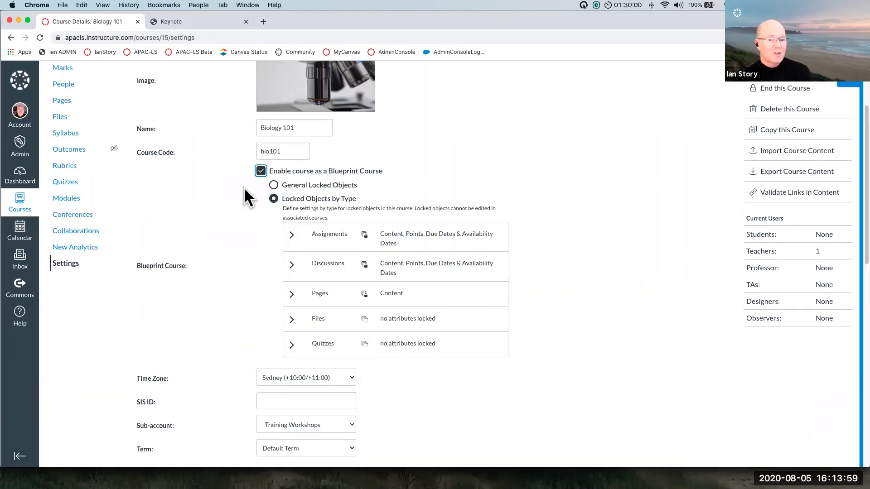
Try General Locked Objects with Content, Points and Due Dates, and return the blueprint setting to Locked Objects by Type
left_click(272, 184)
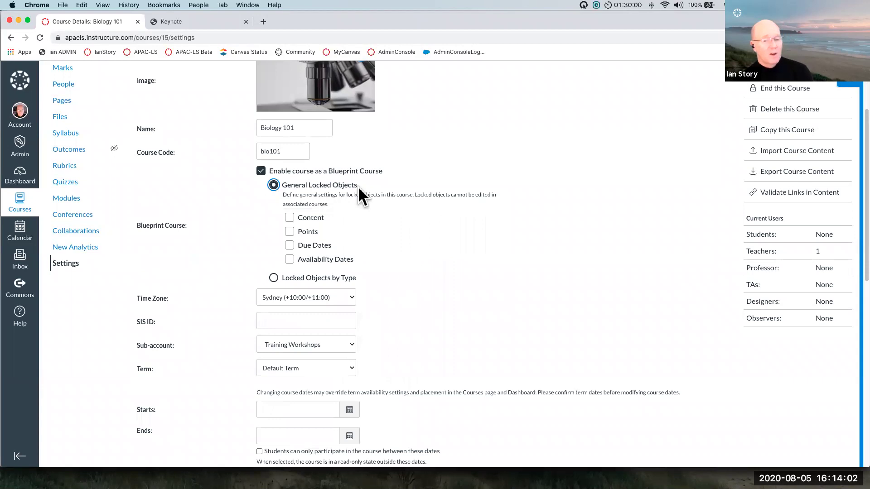
left_click(292, 218)
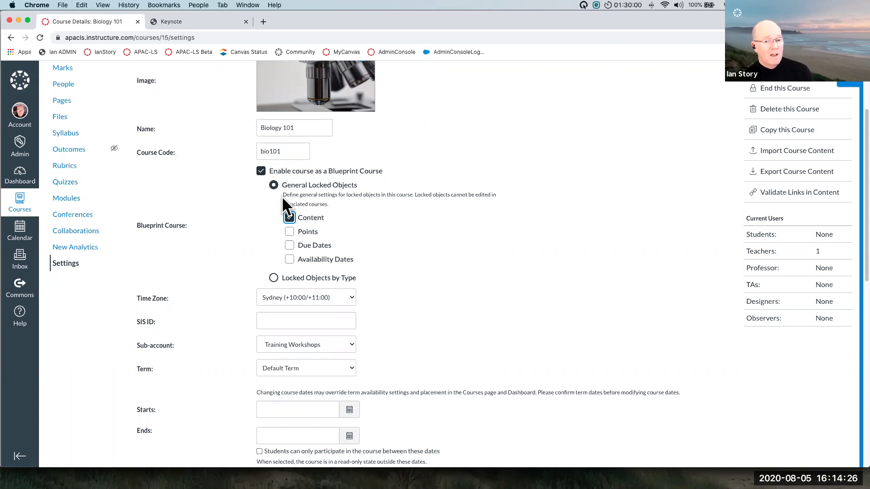
left_click(290, 218)
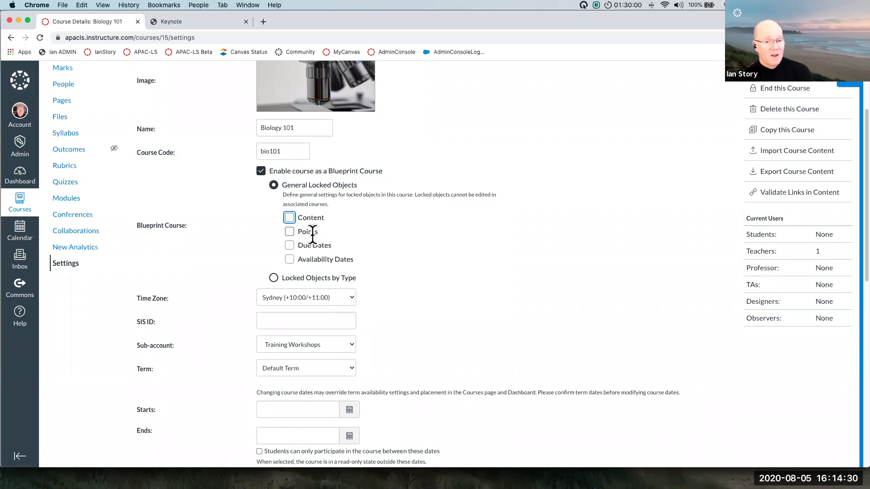
left_click(289, 231)
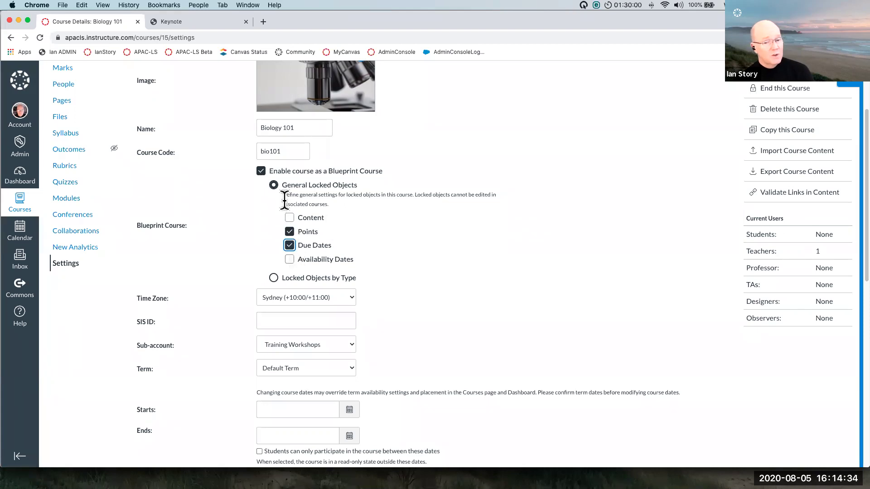
left_click(274, 277)
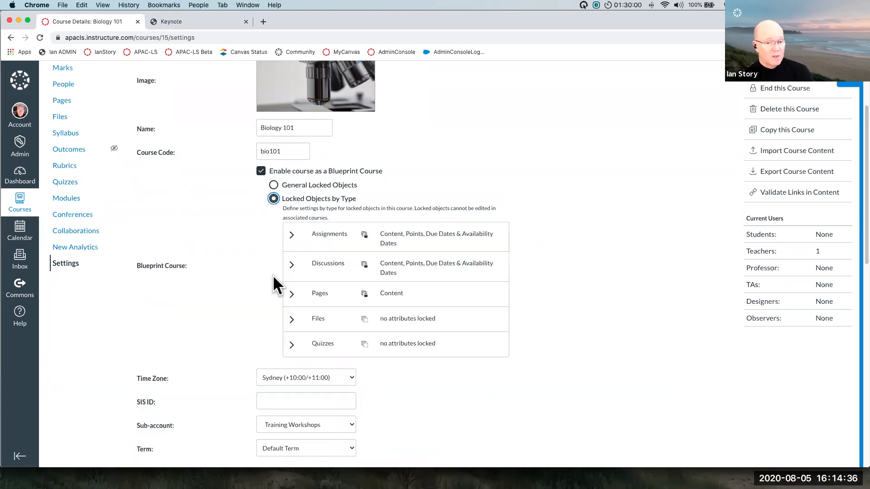
Expand the locked-object options for Assignments and Discussions, and unlock Content, Points, Due Dates and Availability Dates for Discussions
left_click(292, 234)
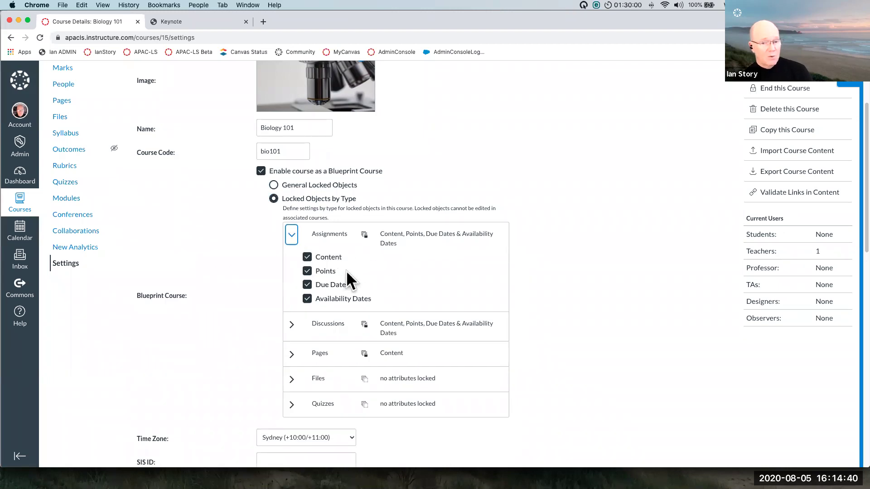
scroll(359, 303, "down", 3)
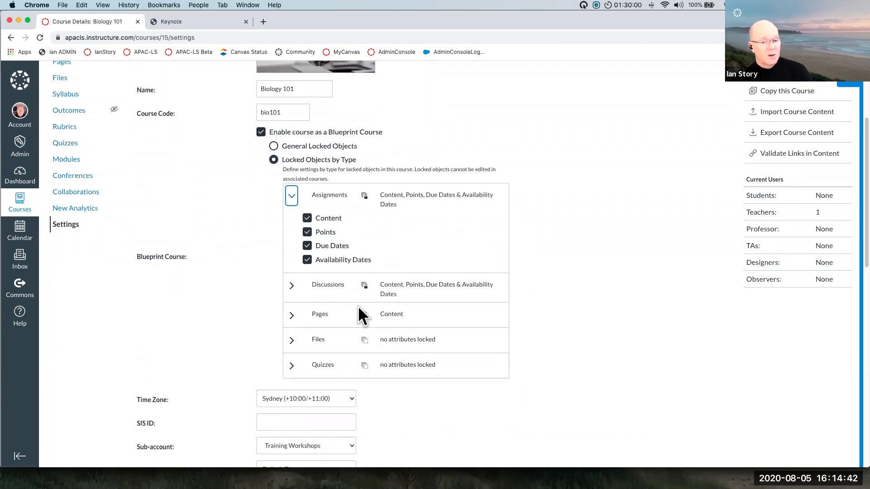
left_click(292, 267)
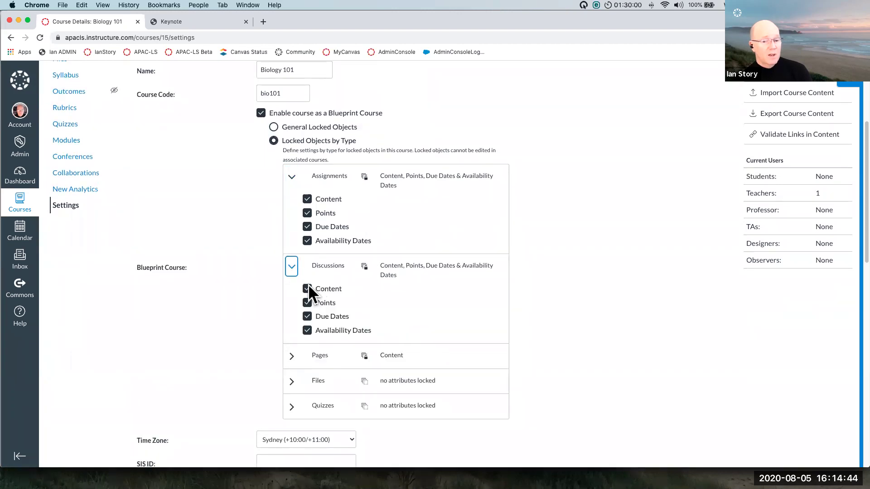
left_click(308, 286)
left_click(308, 298)
left_click(306, 312)
left_click(307, 326)
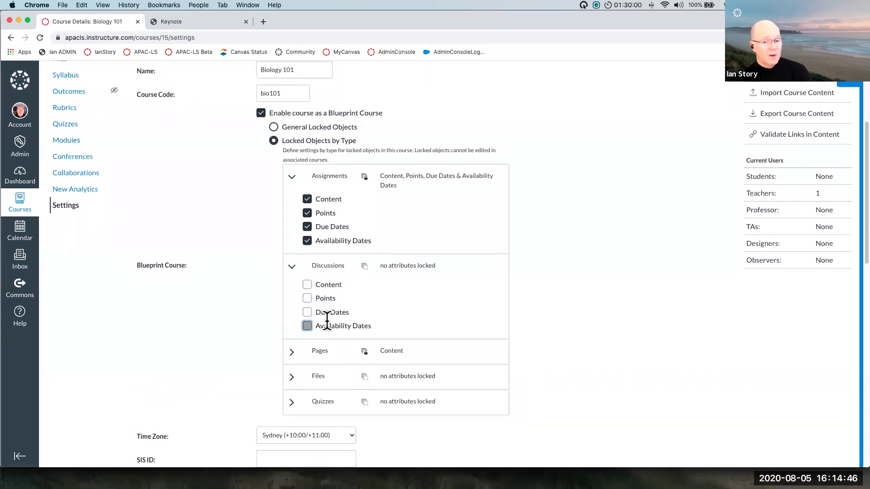
Expand the locked-object options for Pages and Files, and save the updated Biology 101 course details
scroll(439, 299, "down", 3)
scroll(439, 298, "down", 1)
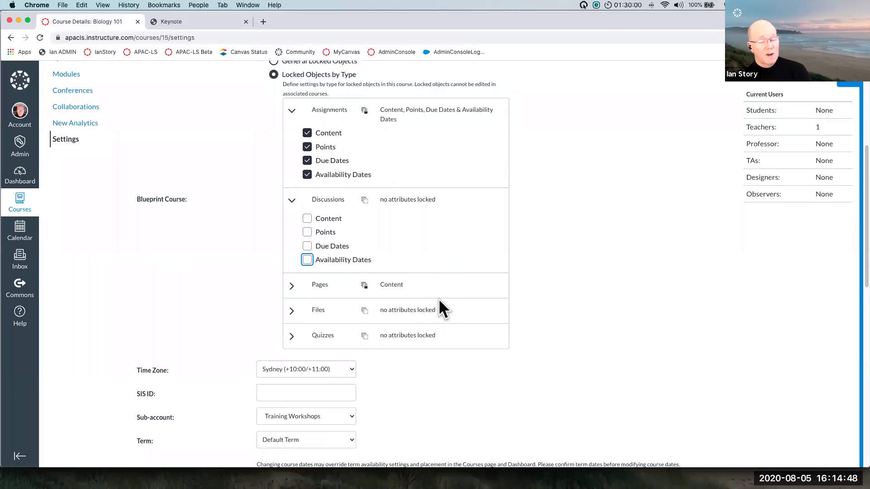
left_click(291, 286)
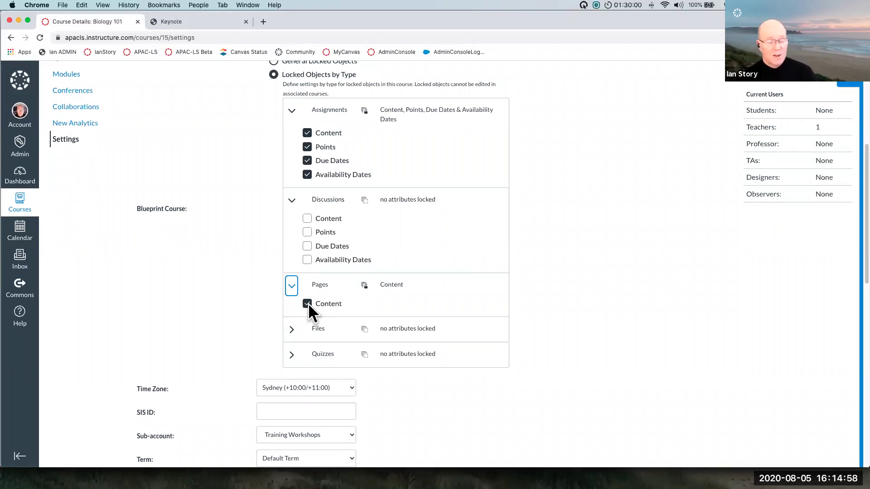
left_click(292, 330)
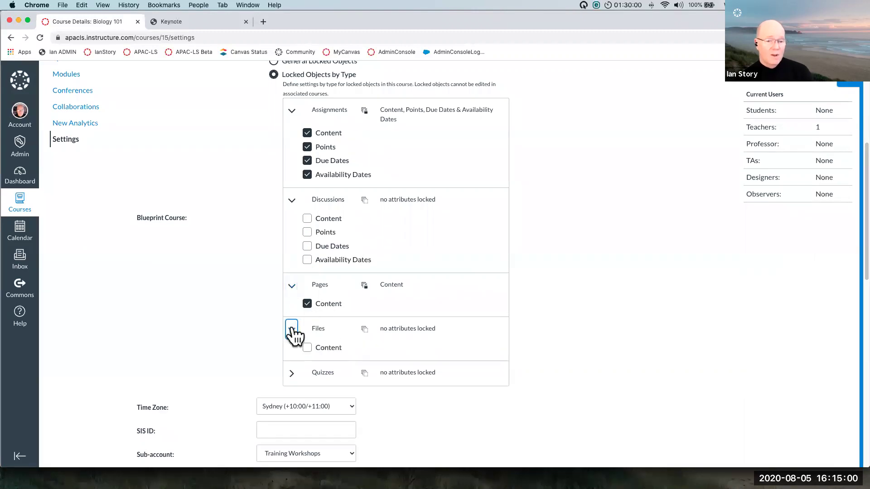
scroll(366, 336, "down", 5)
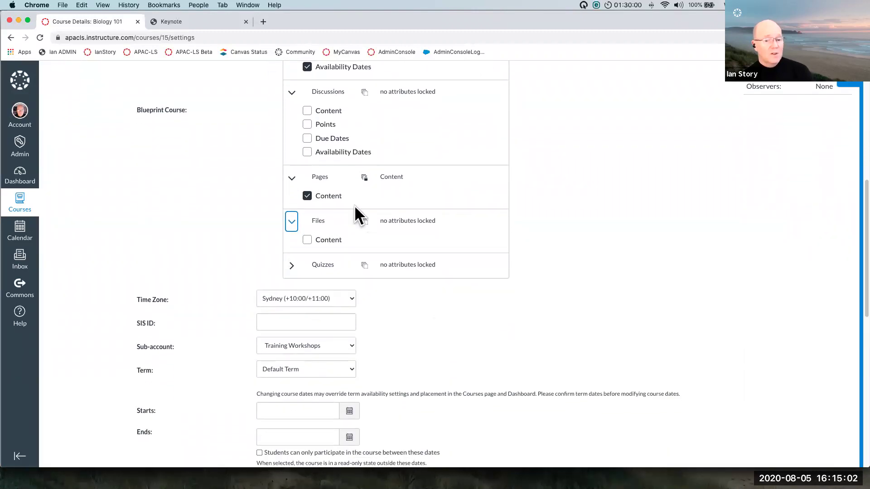
scroll(355, 206, "up", 9)
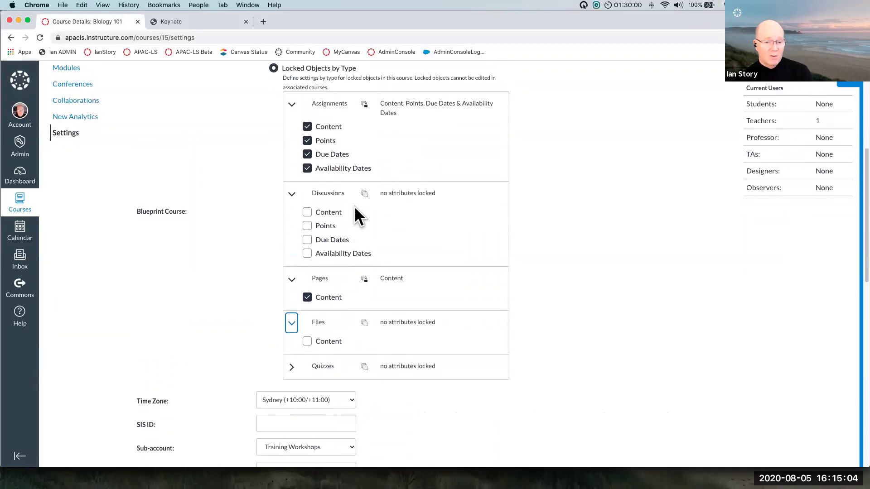
scroll(359, 209, "down", 20)
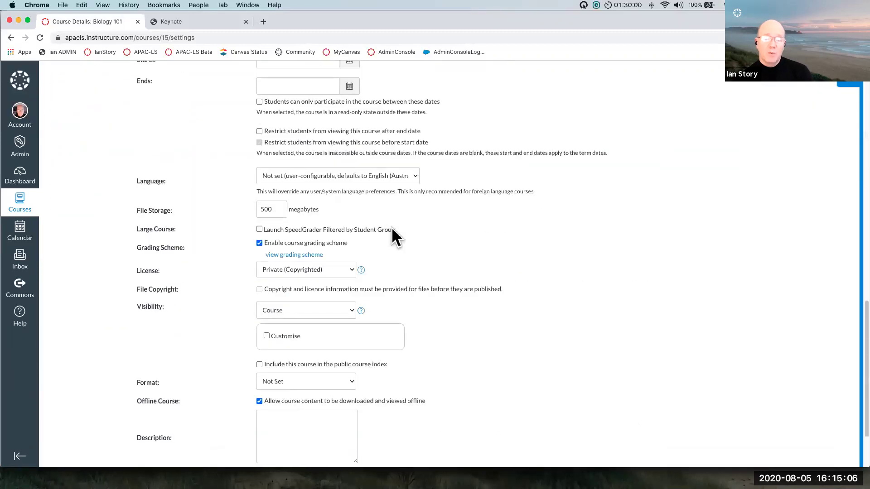
left_click(657, 426)
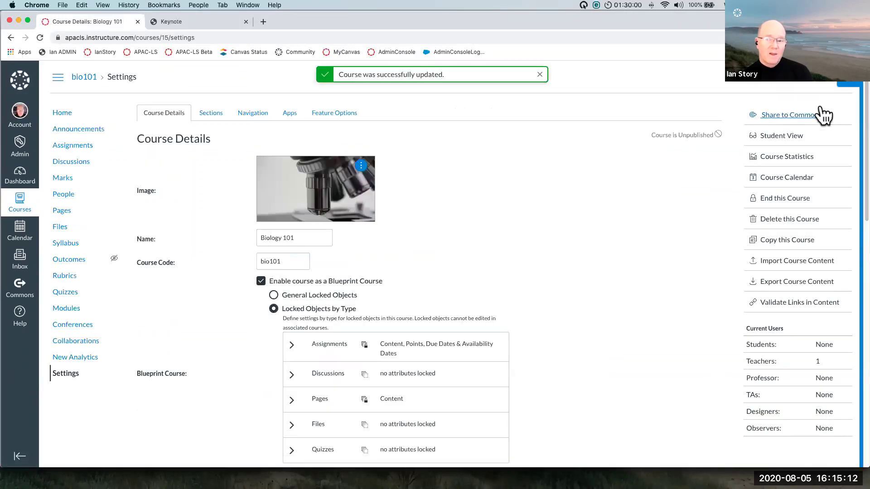
Associate the Training C course with the Biology 101 blueprint, save the association, and check the blueprint's sync history
left_click(850, 88)
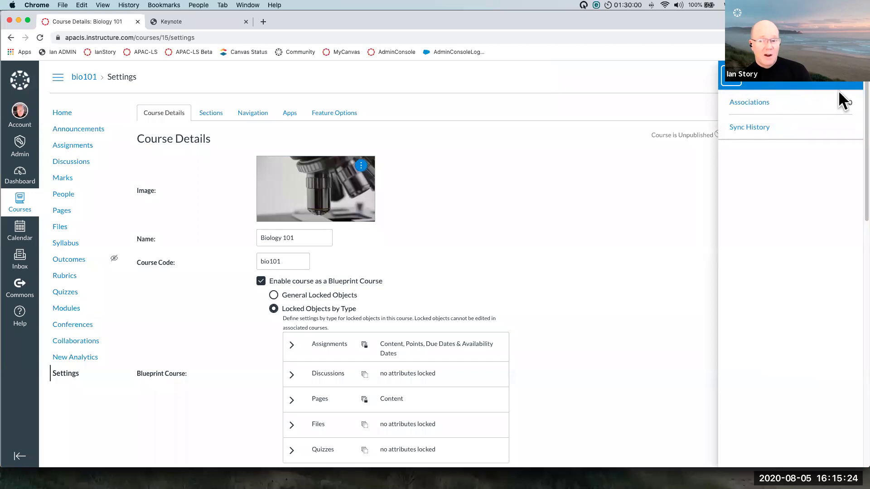
left_click(758, 102)
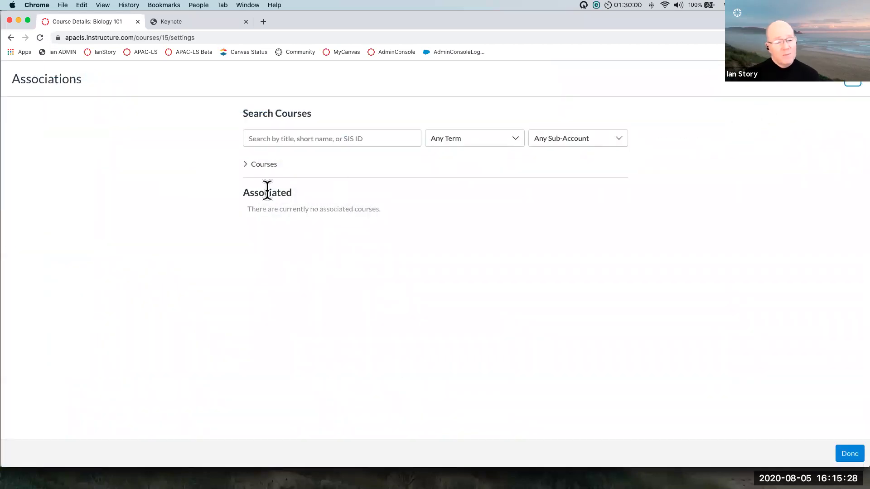
left_click(252, 167)
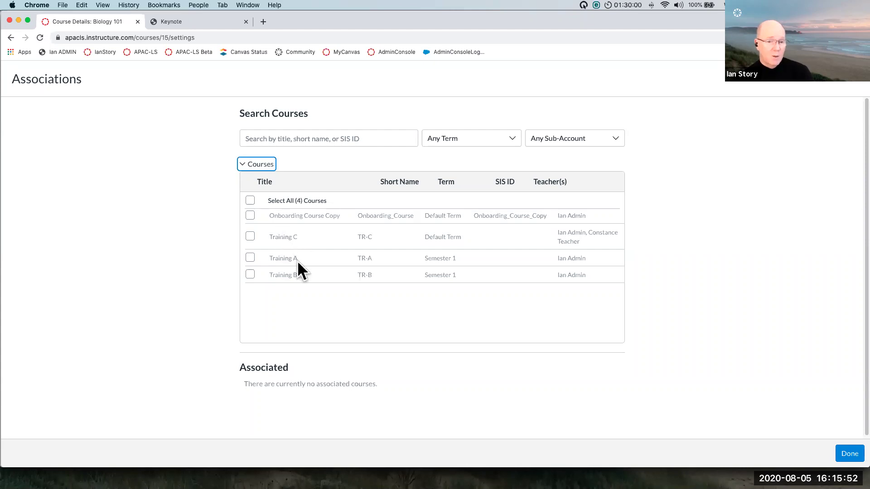
left_click(249, 236)
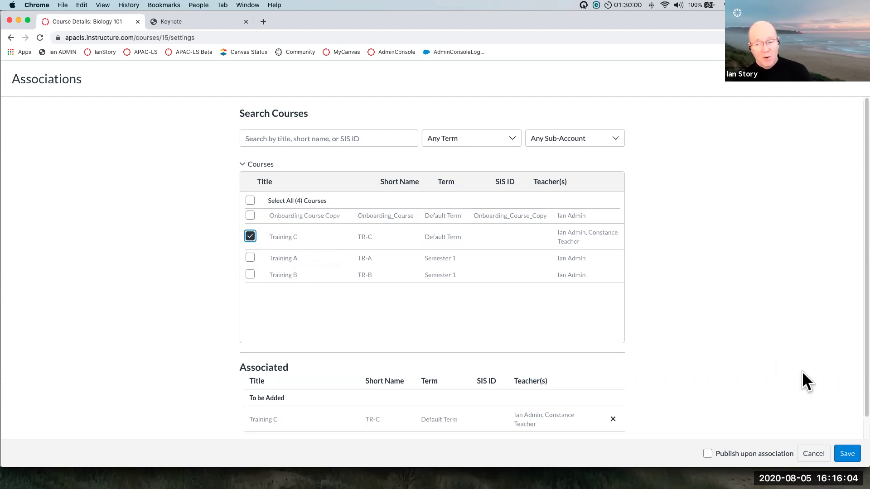
left_click(847, 454)
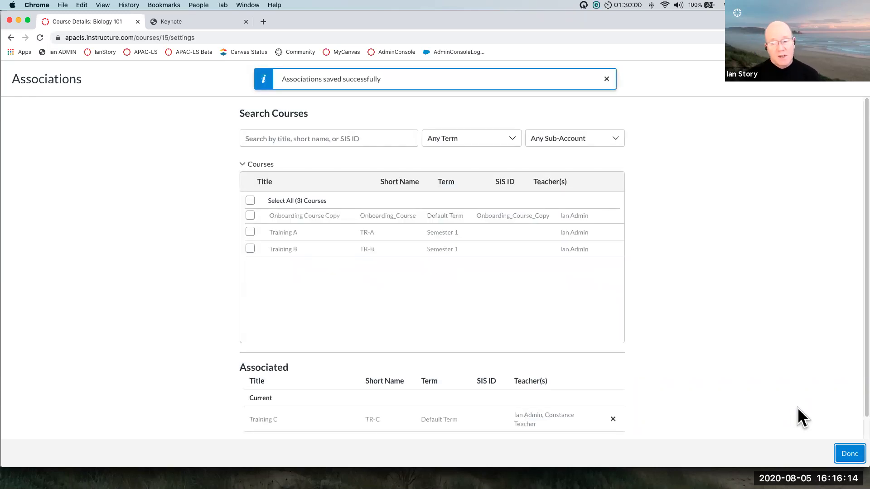
left_click(849, 455)
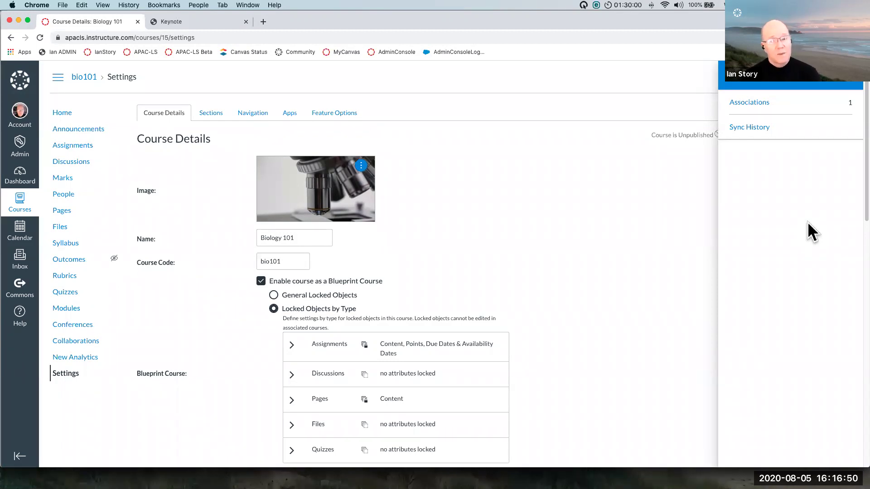
left_click(758, 128)
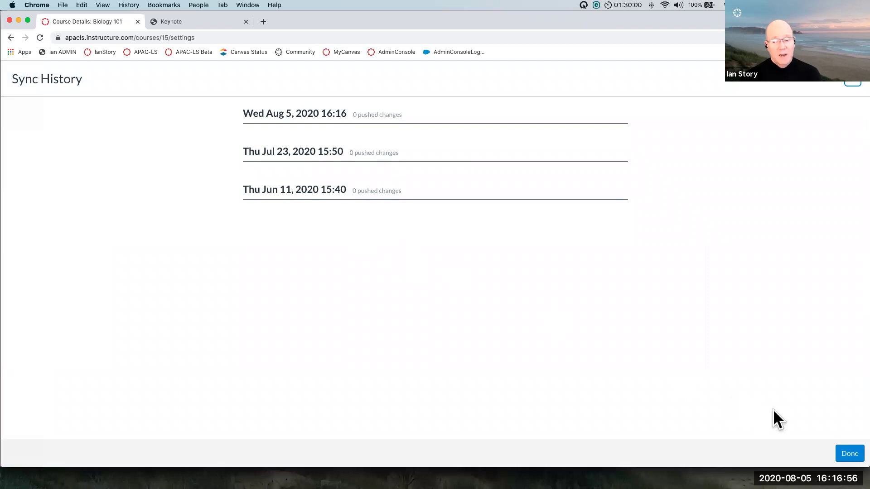
left_click(850, 453)
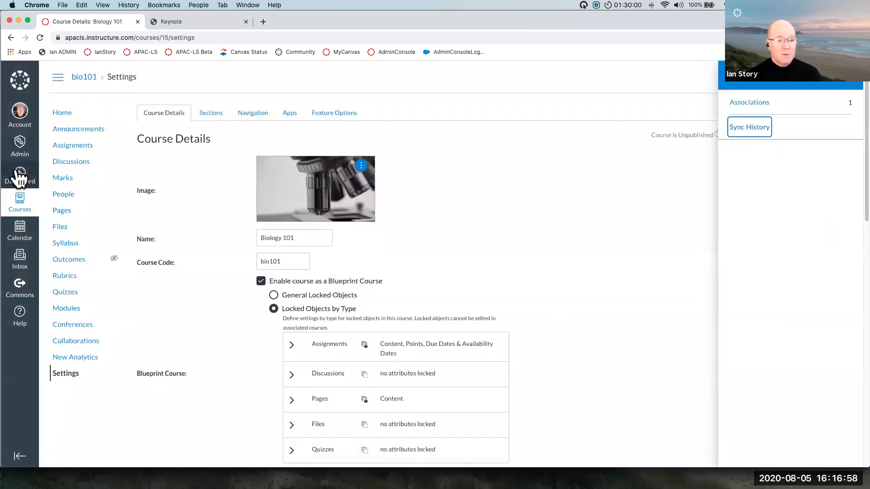
Open the Training C course from the dashboard to examine its synced modules
left_click(20, 176)
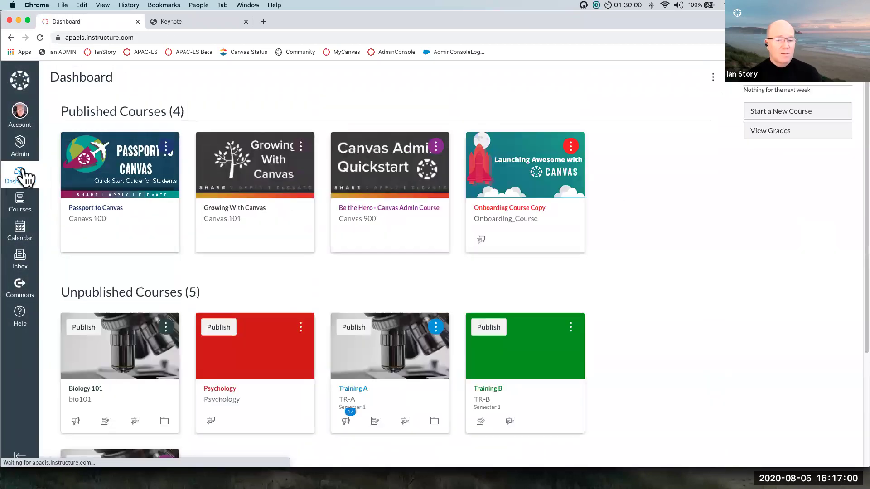
scroll(276, 308, "down", 4)
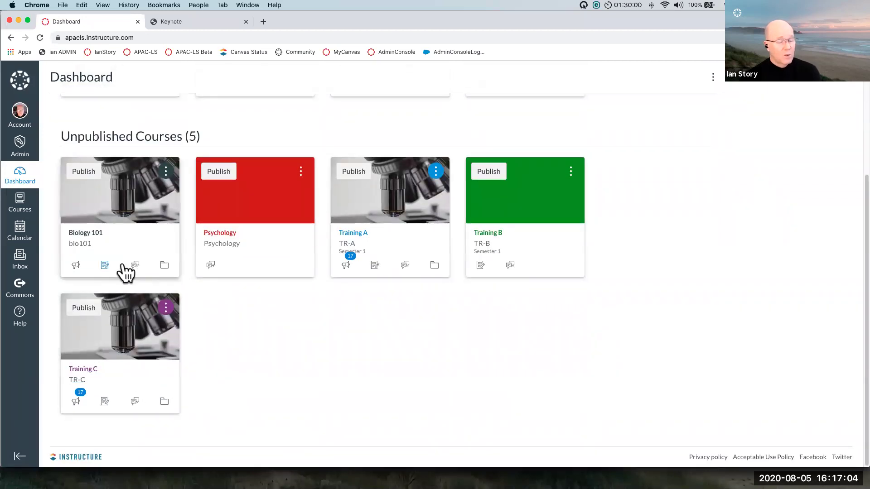
left_click(144, 339)
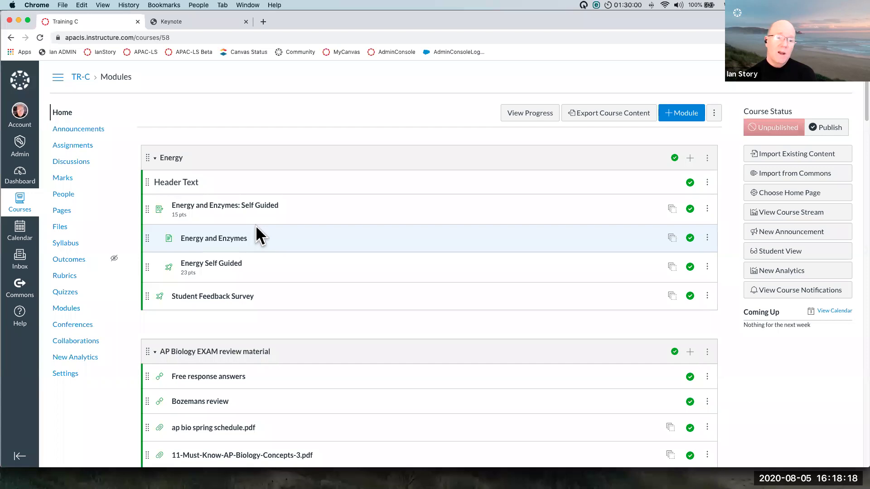
Switch to the Keynote presentation and advance to the slide comparing Canvas Commons with Blueprint Courses
left_click(197, 21)
left_click(445, 338)
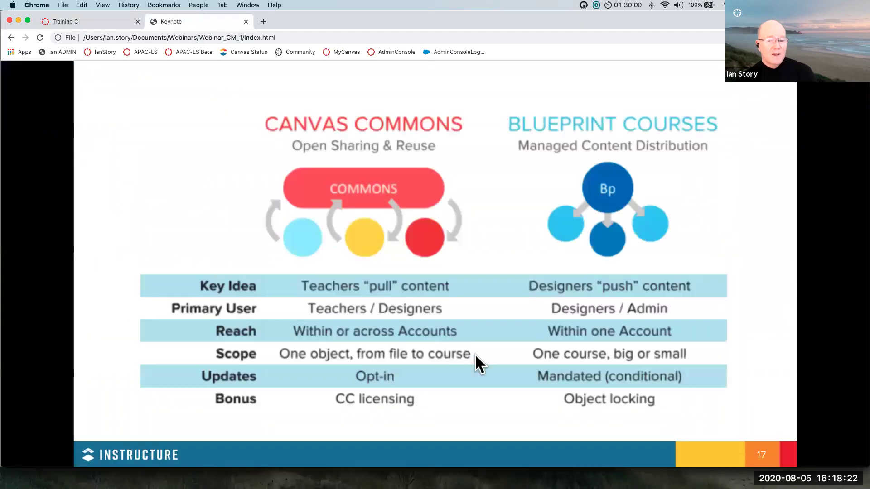